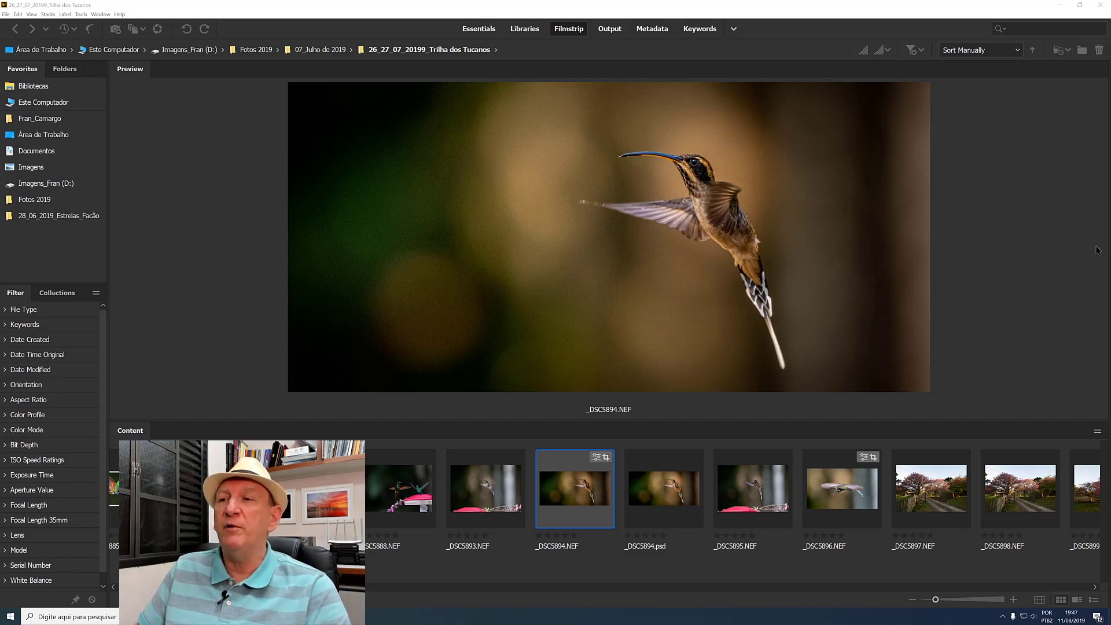
- Open the hummingbird raw photo _DSC5894.NEF from Bridge's Content panel into Camera Raw
click(579, 487)
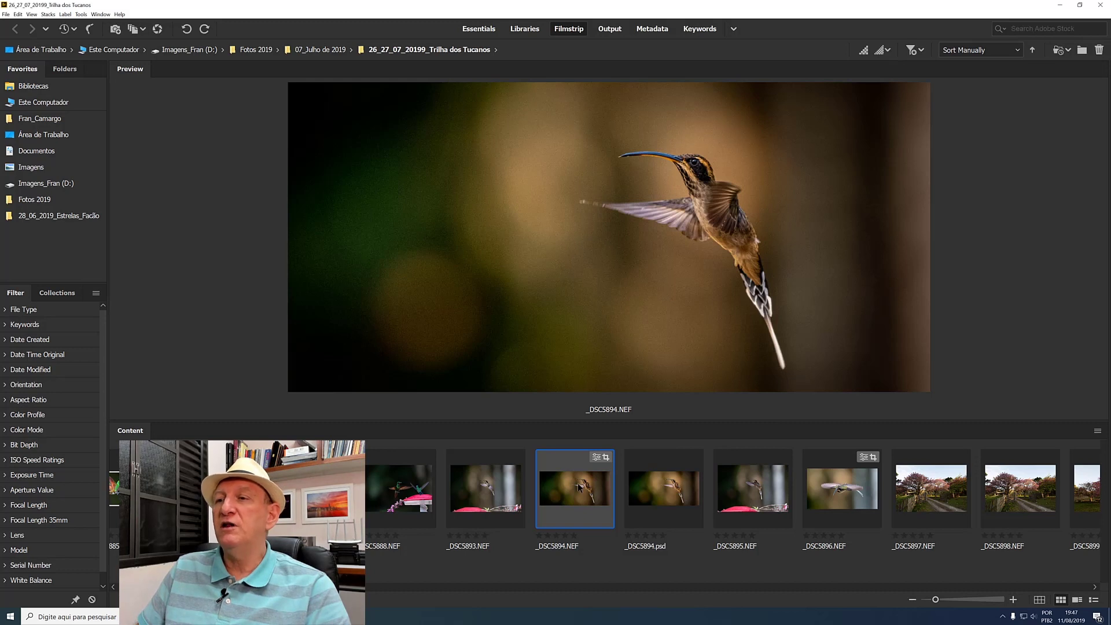
double_click(579, 487)
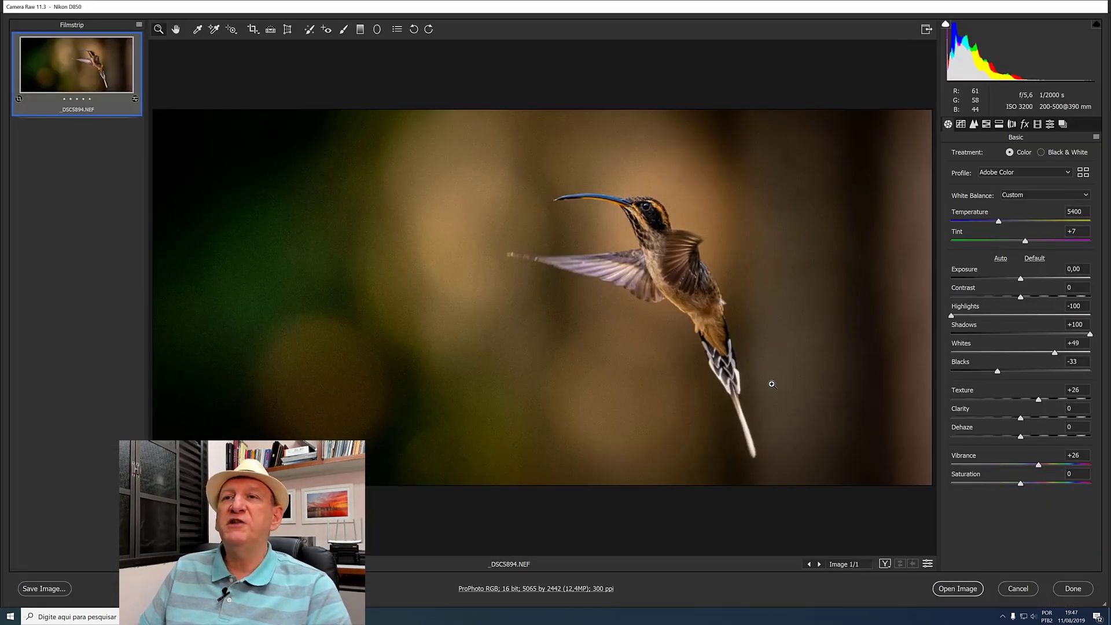
- Zoom twice into the blurred background to inspect the grain, then fit the whole photo back
click(365, 283)
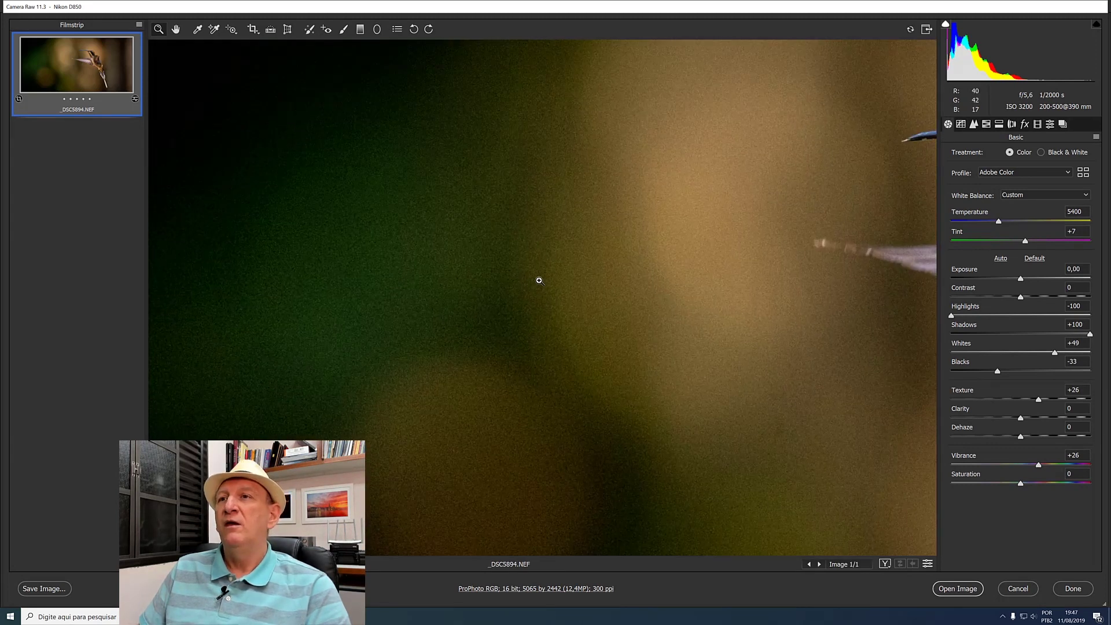
click(539, 281)
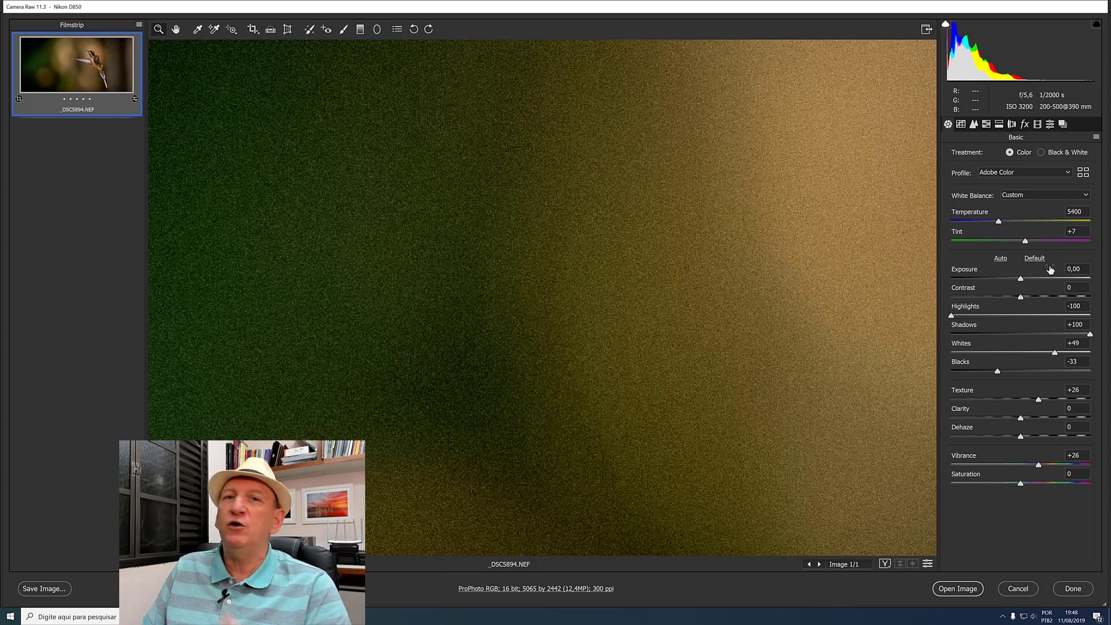
double_click(175, 29)
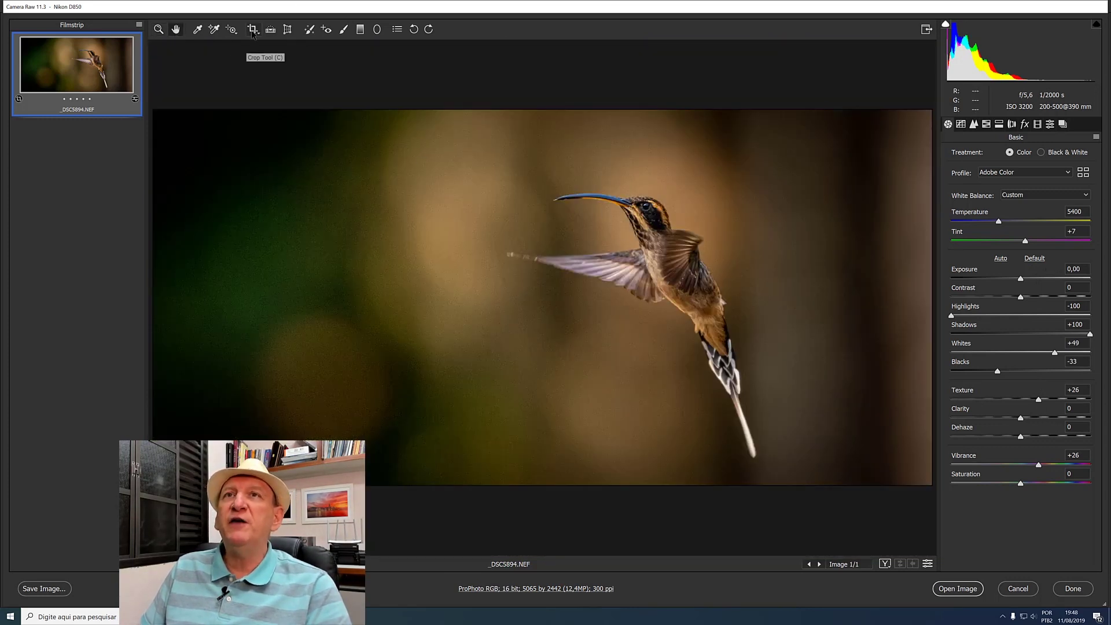
- Review the photo's existing crop frame and keep it unchanged
click(253, 29)
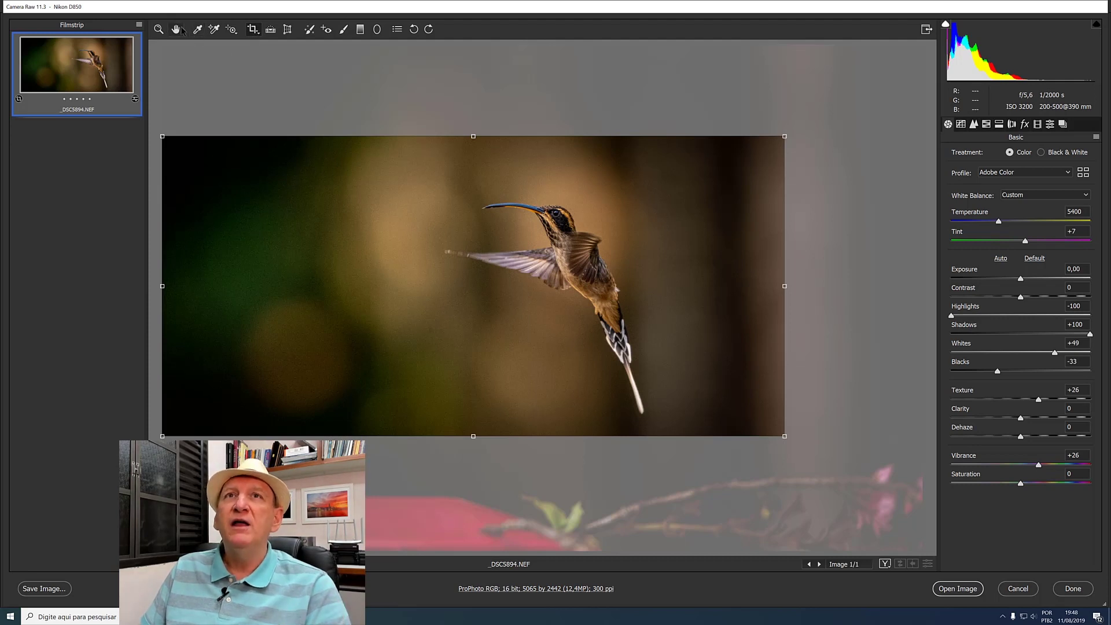
click(176, 29)
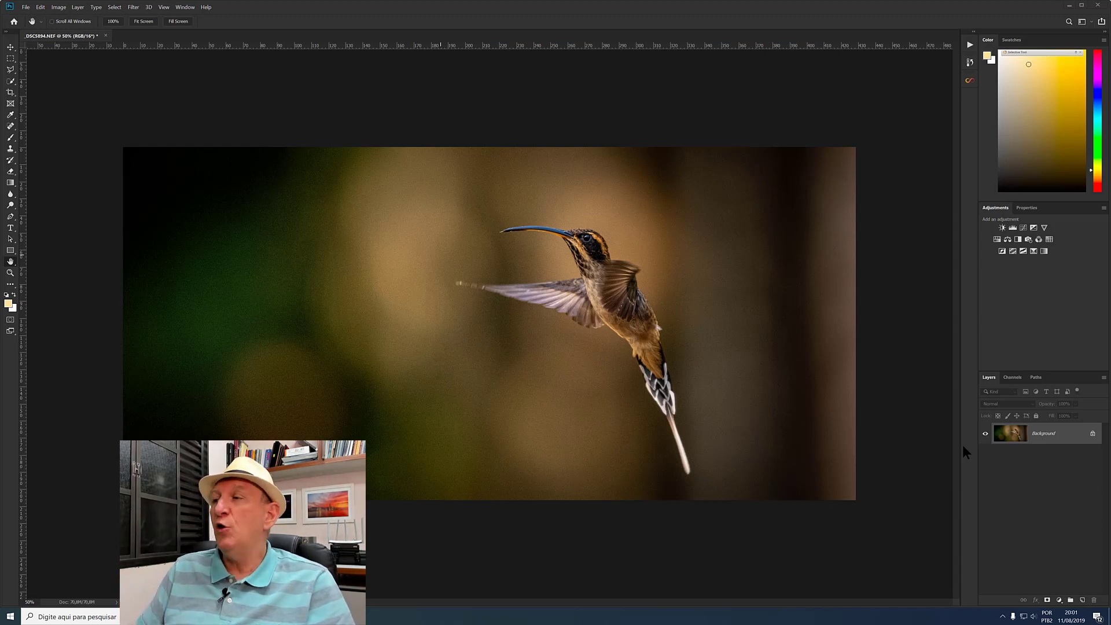
- Unlock the Background layer so it becomes Layer 0
right_click(1047, 441)
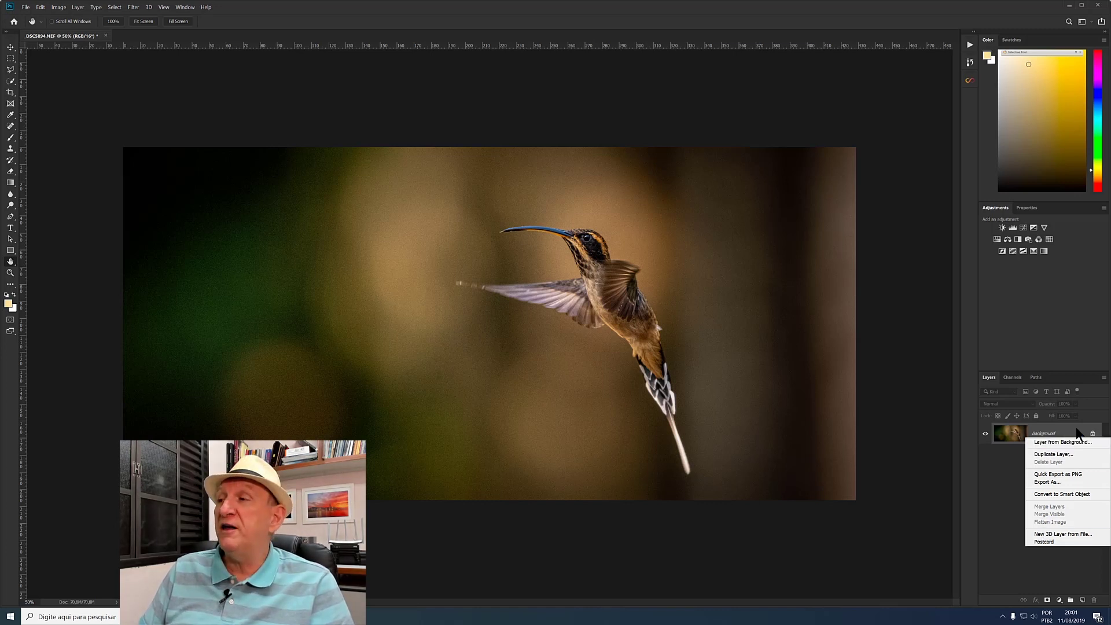
key(Escape)
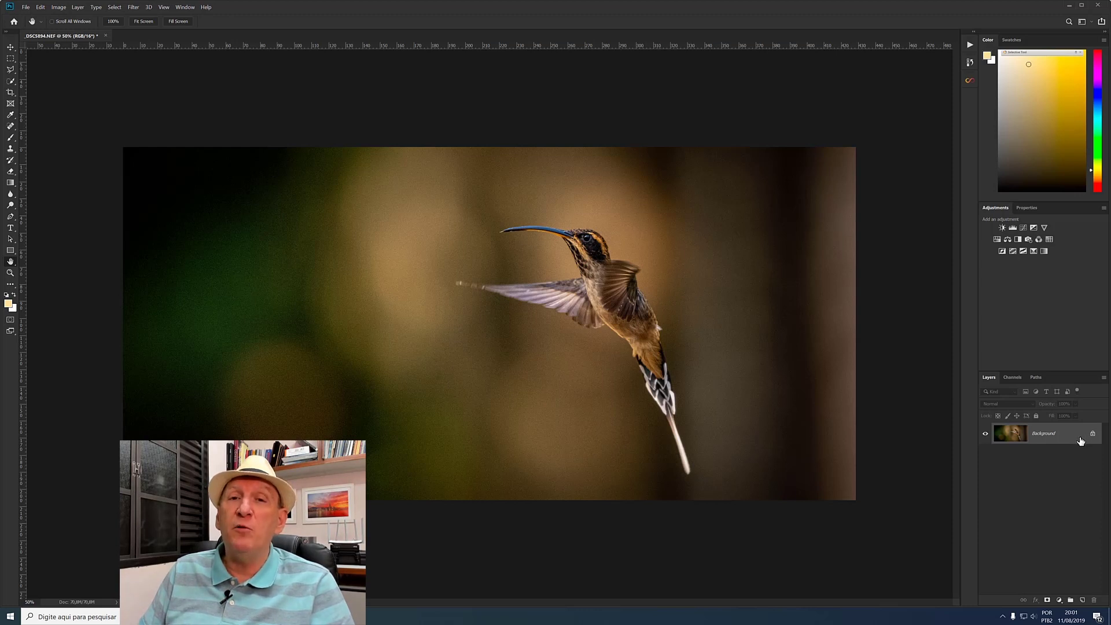
click(1093, 433)
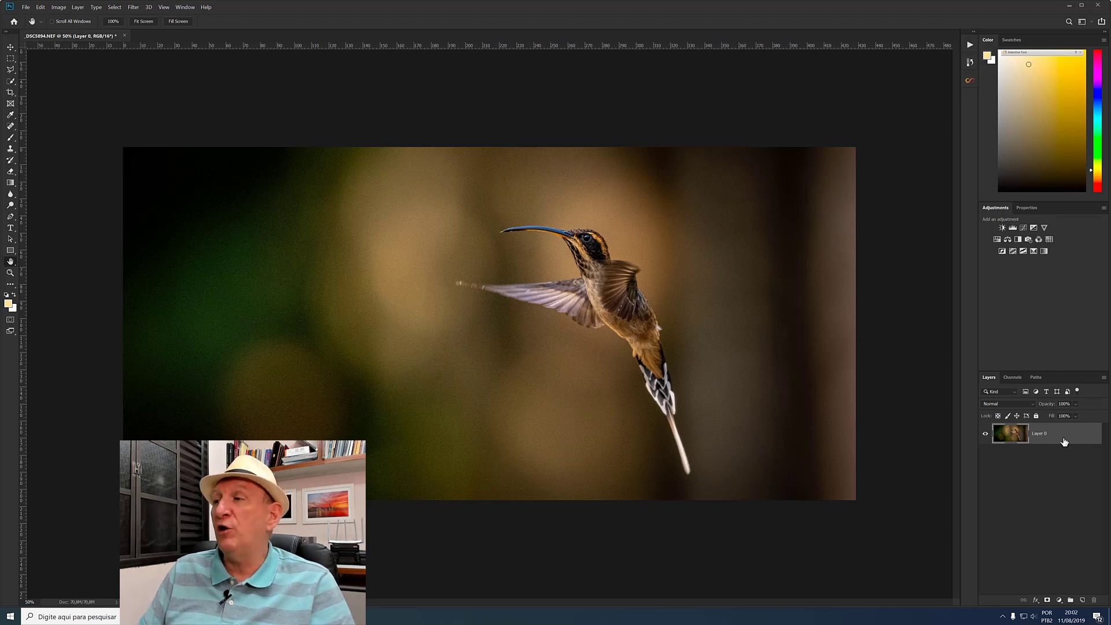
- Convert Layer 0 to a smart object and duplicate it with Ctrl+J
right_click(1060, 439)
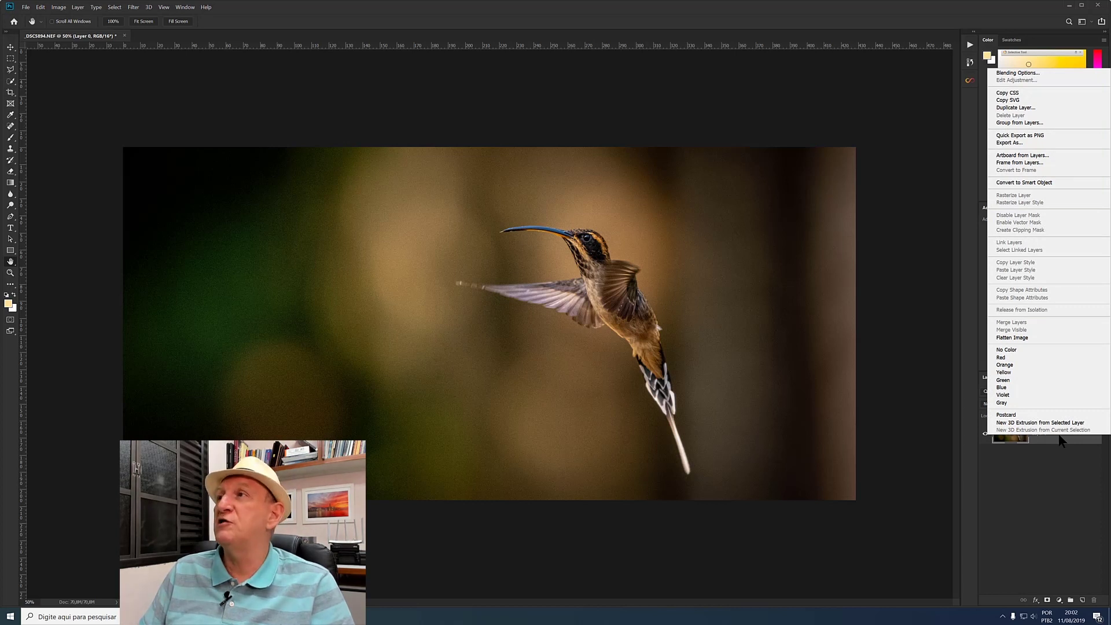
click(1032, 182)
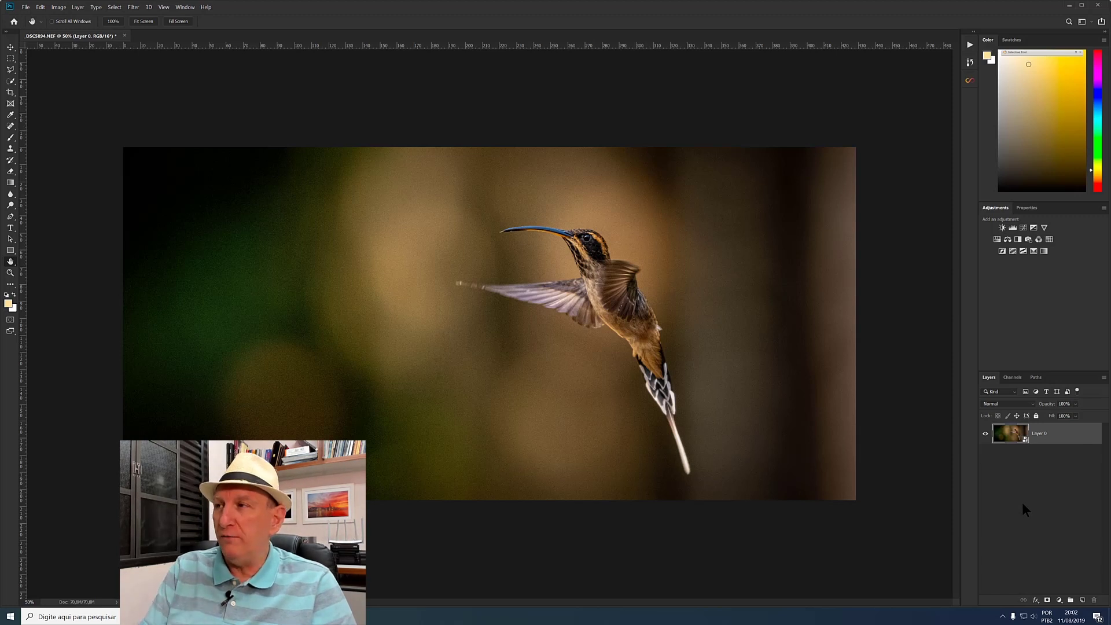
key(ctrl+j)
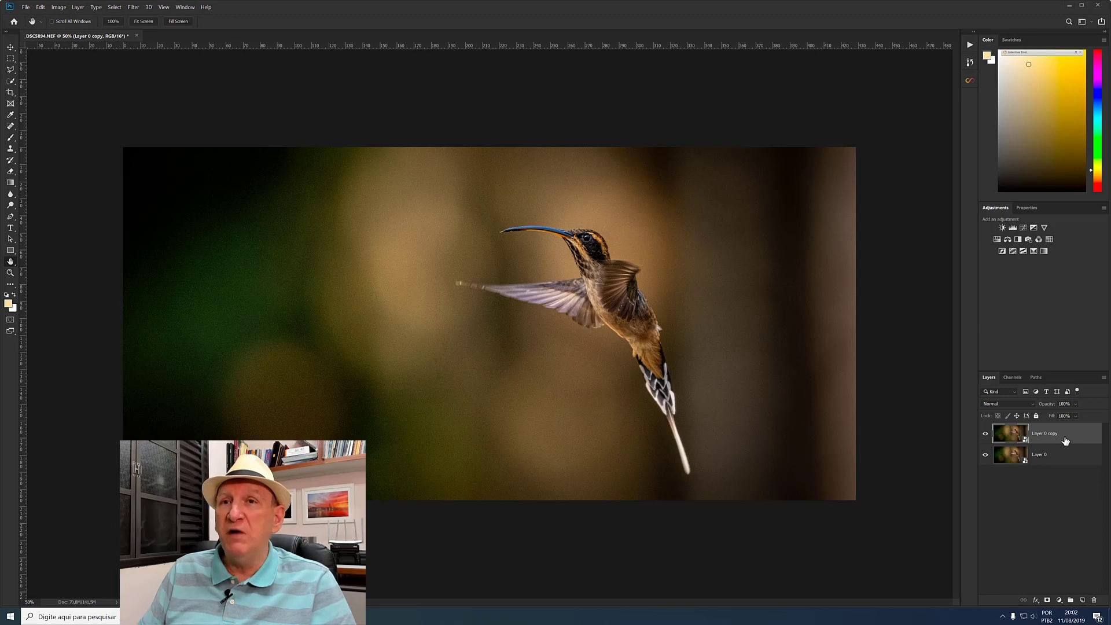
- Rename the top layer 'redução de ruído' and the bottom 'original', then select the top layer
double_click(1046, 433)
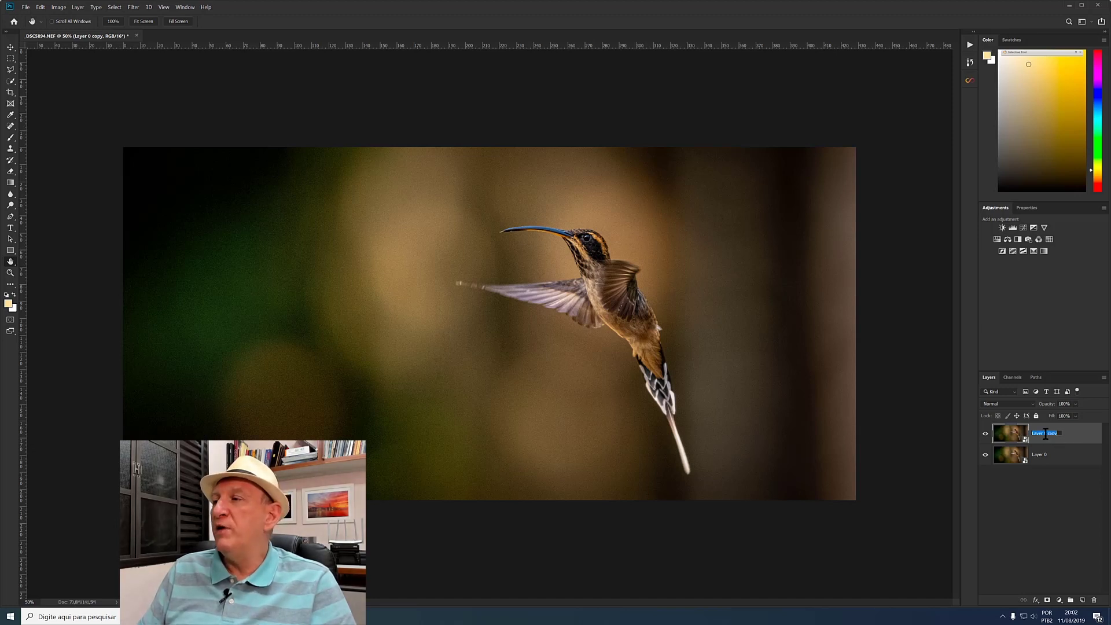
text(redução de )
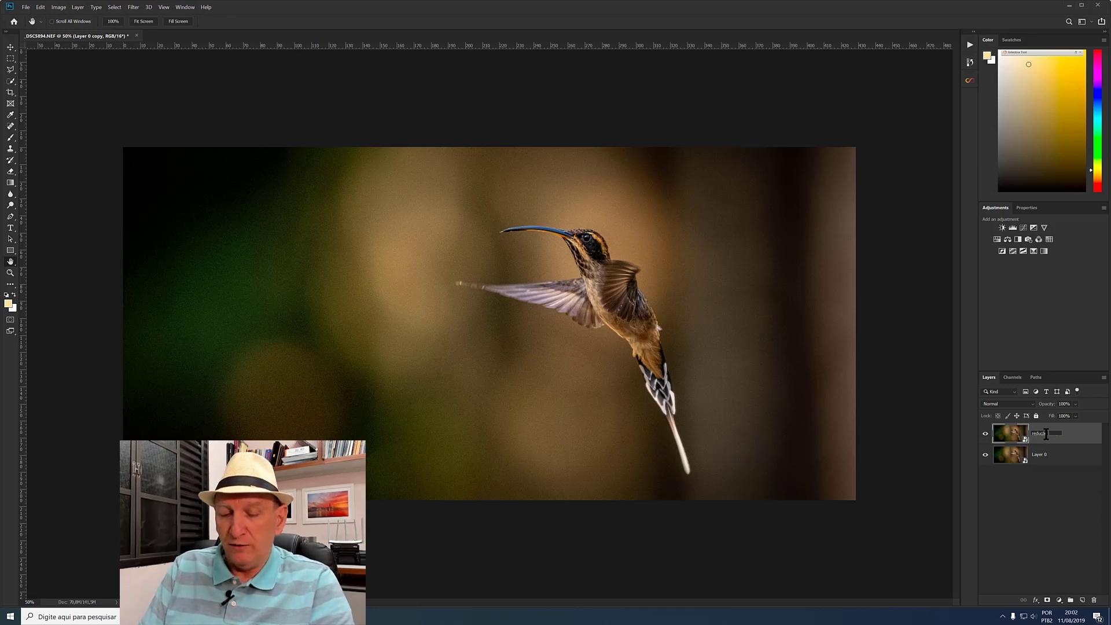
text(ruído)
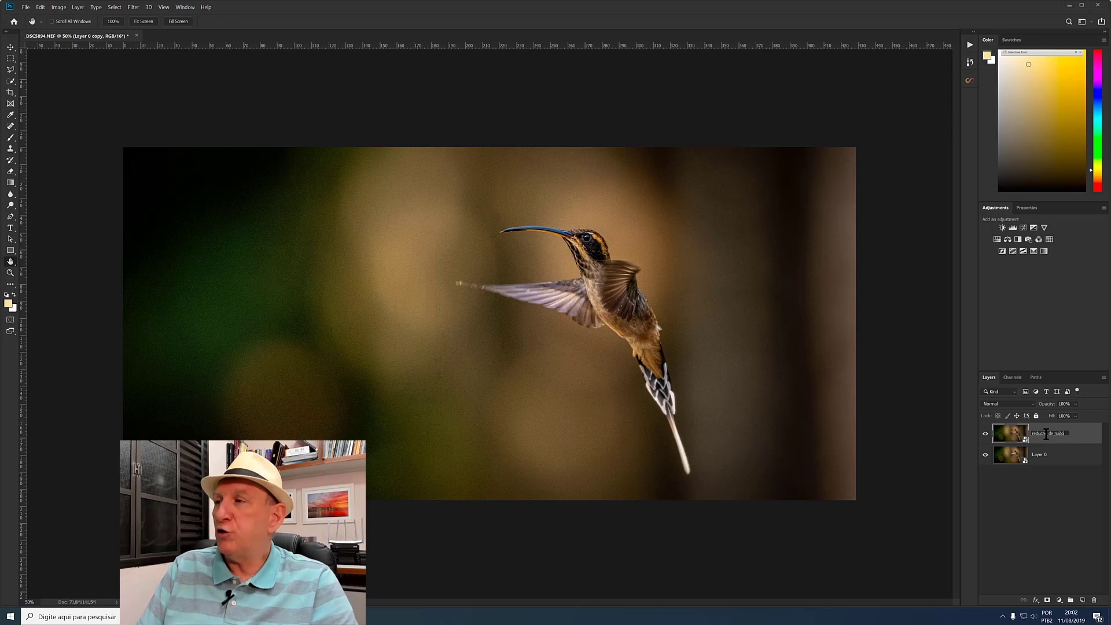
key(Return)
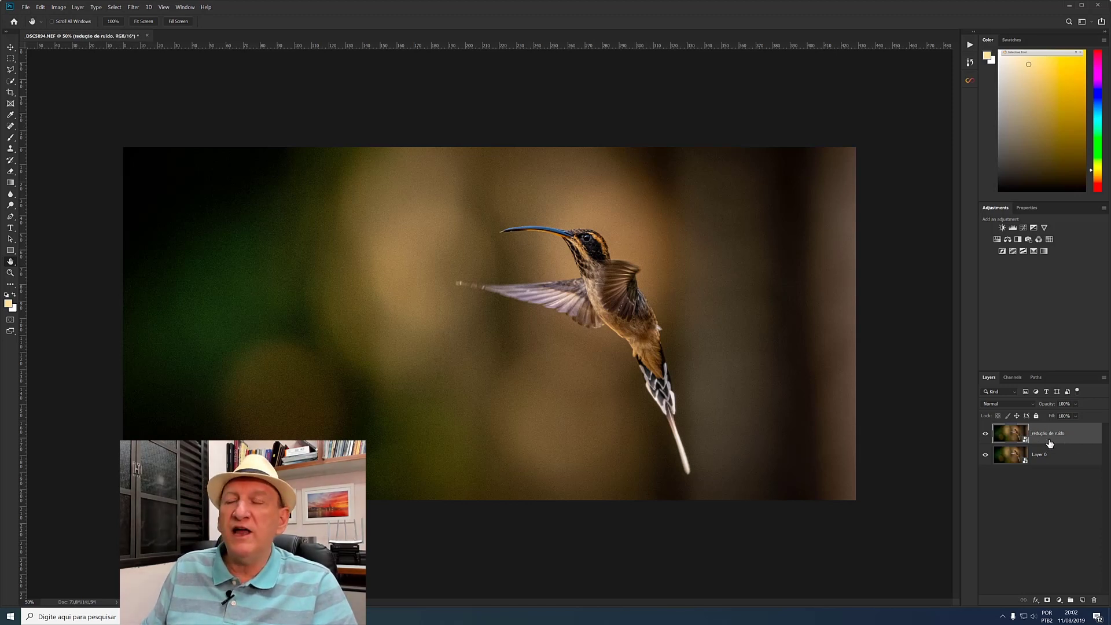
double_click(1041, 456)
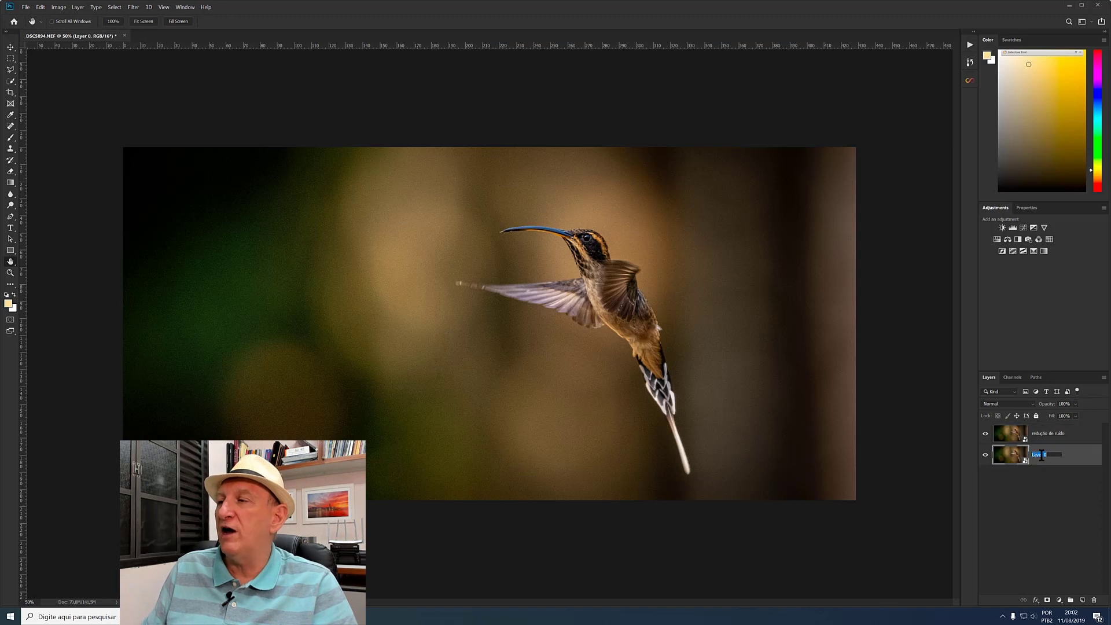
text(origi)
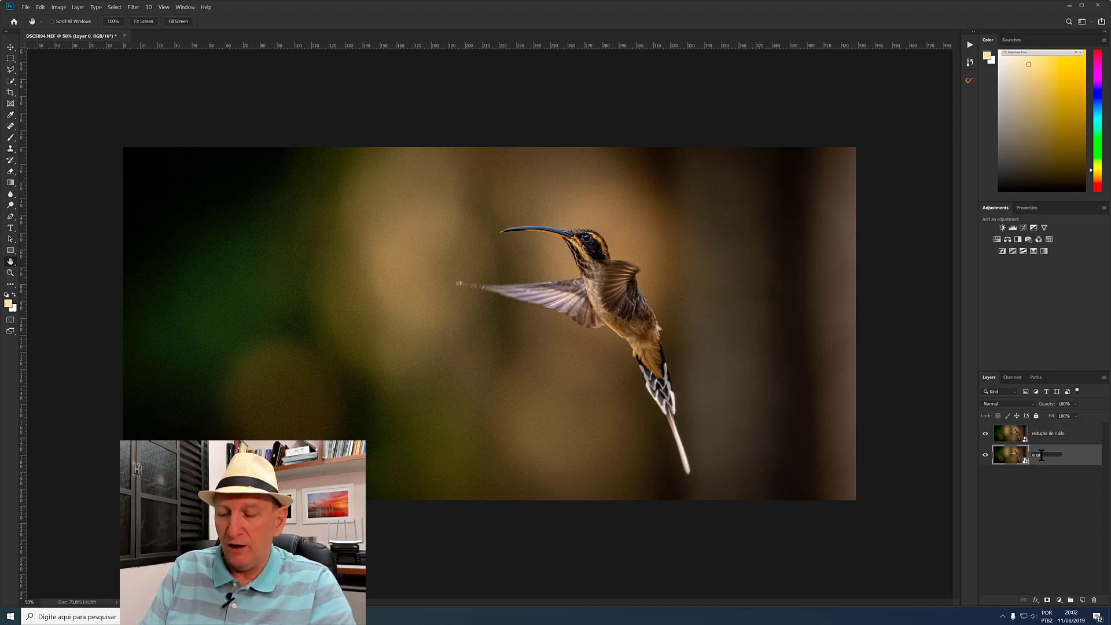
text(nal)
key(Return)
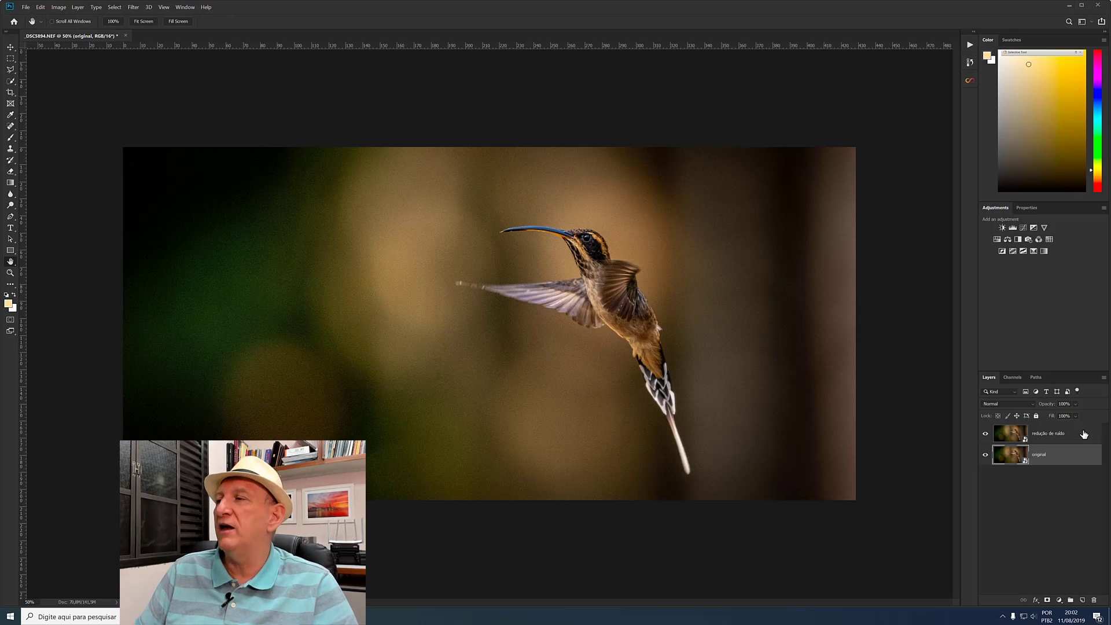
click(1070, 437)
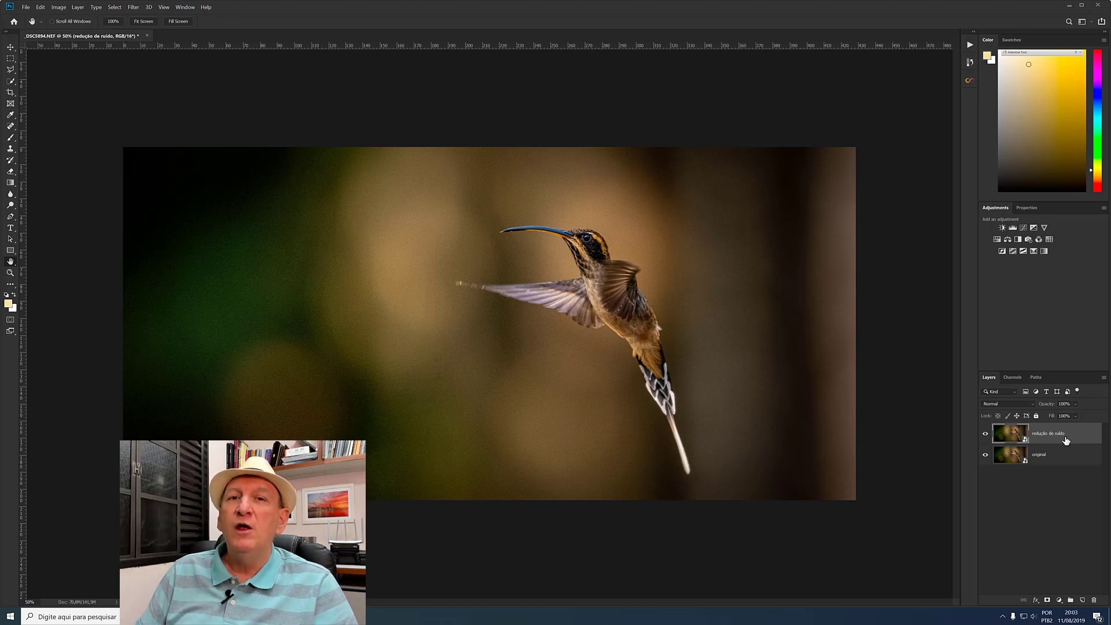
- Apply the Camera Raw Filter to the redução de ruído layer and show its Detail settings at 100%
click(133, 7)
mouse_move(148, 7)
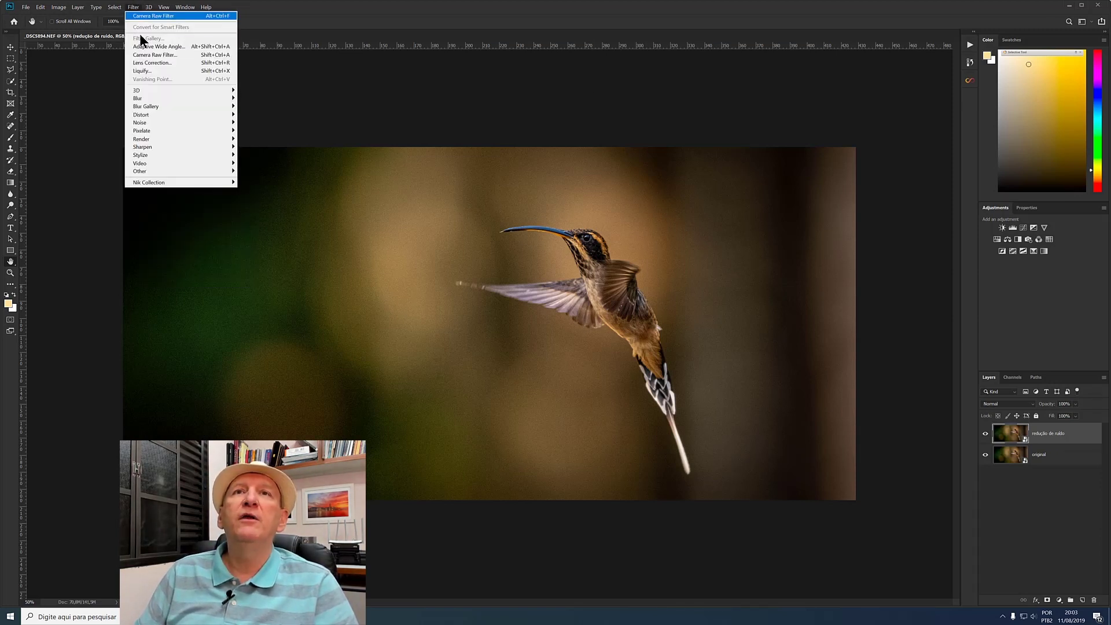
click(151, 54)
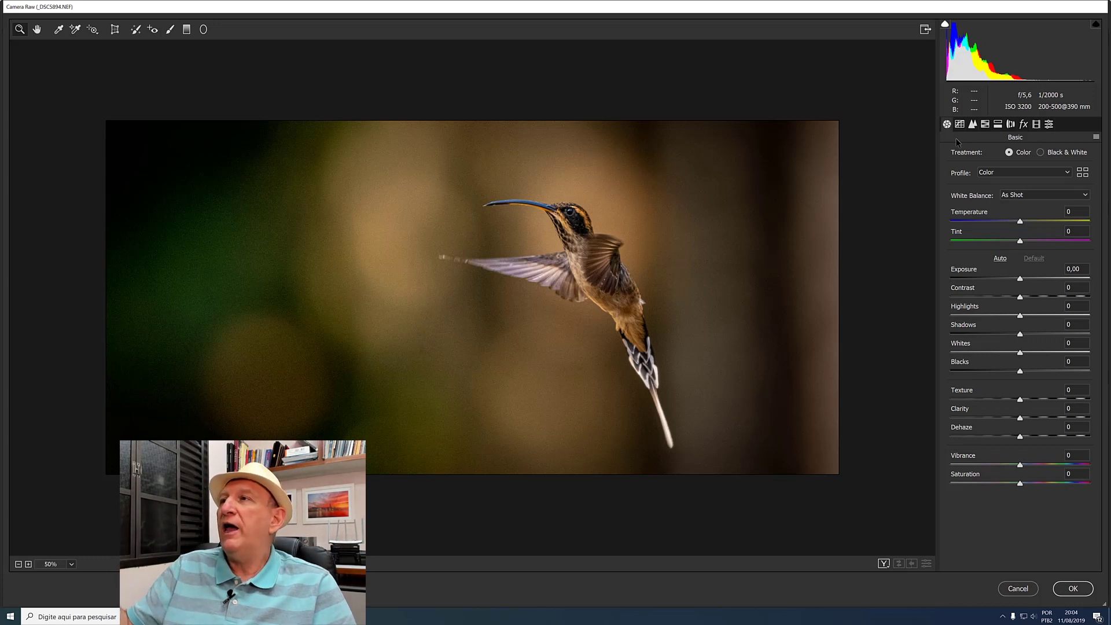
click(973, 124)
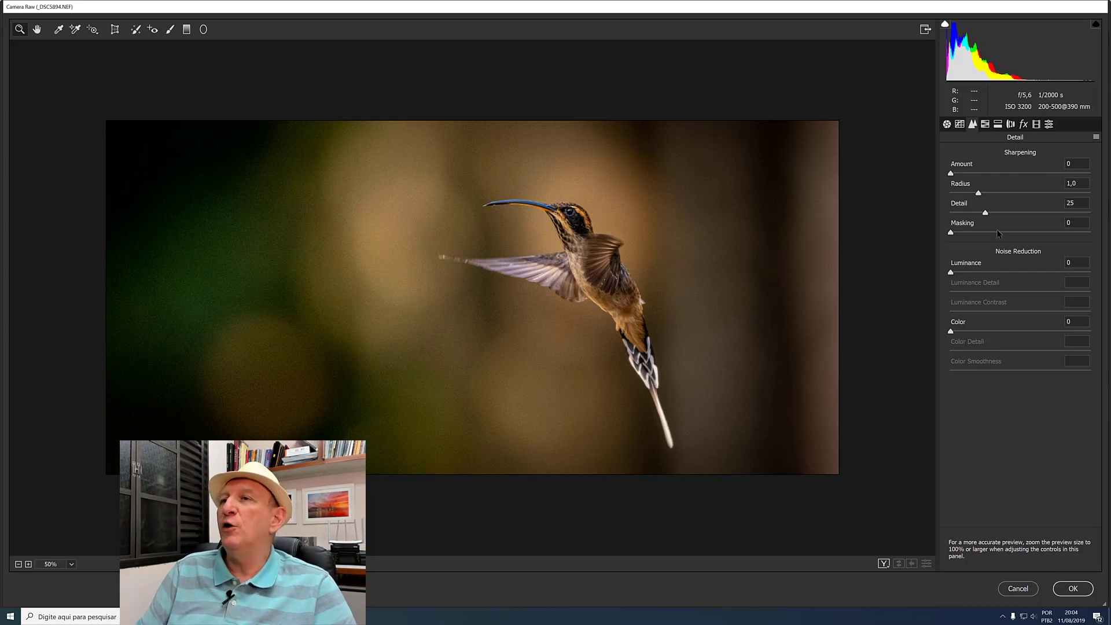
click(207, 240)
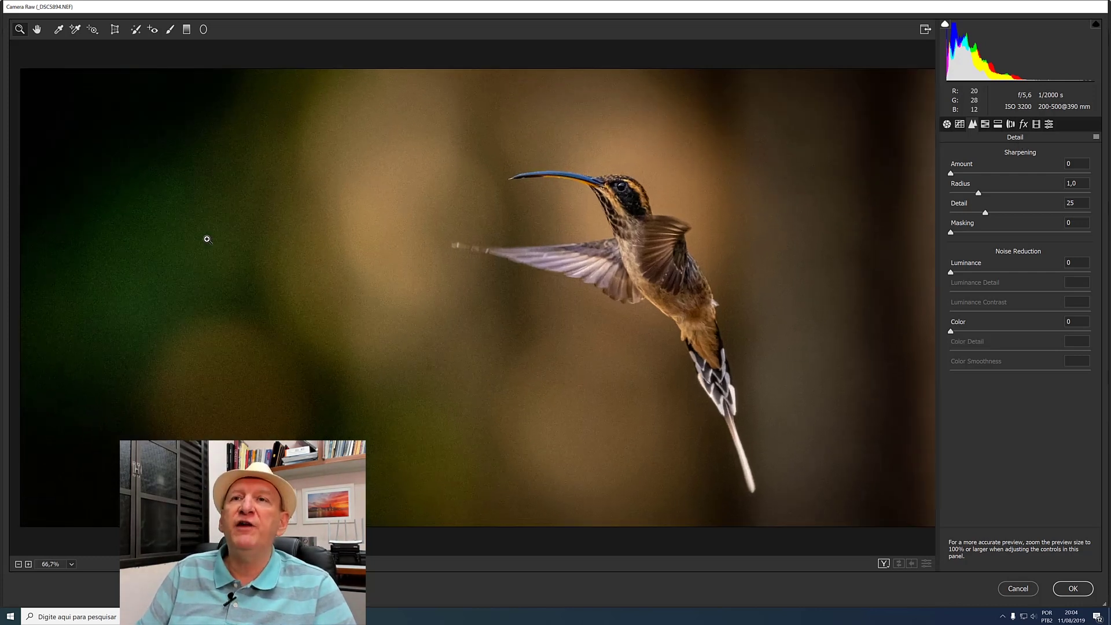
- Zoom to 200% on the background and try Luminance 51 with Luminance Detail 50
click(329, 261)
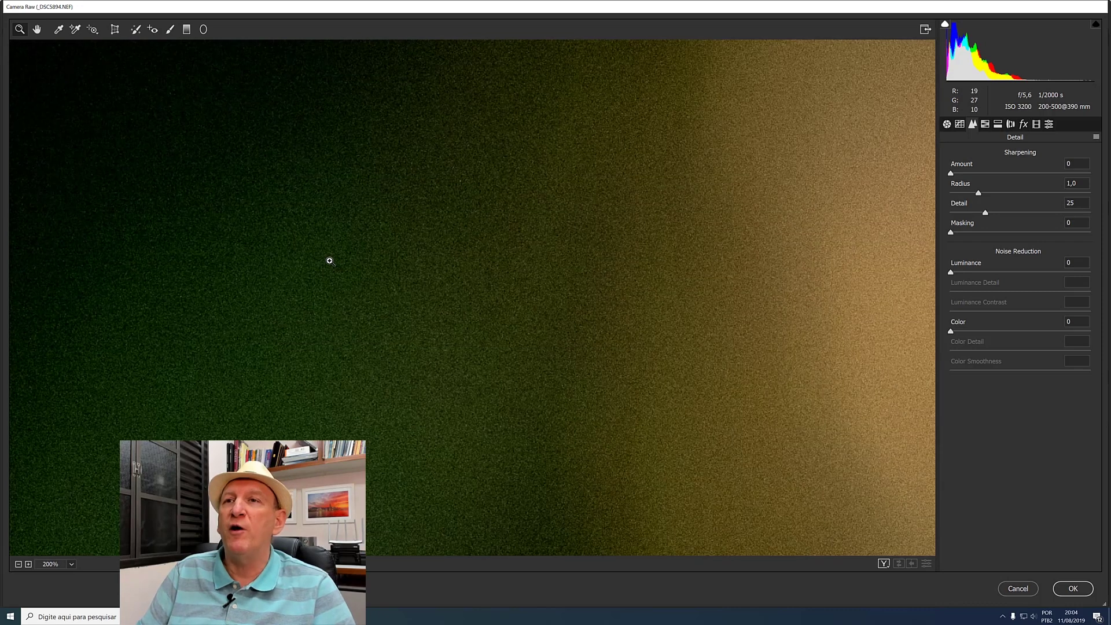
click(36, 29)
mouse_move(496, 226)
mouse_down()
mouse_move(585, 127)
mouse_move(502, 190)
mouse_move(496, 174)
mouse_up()
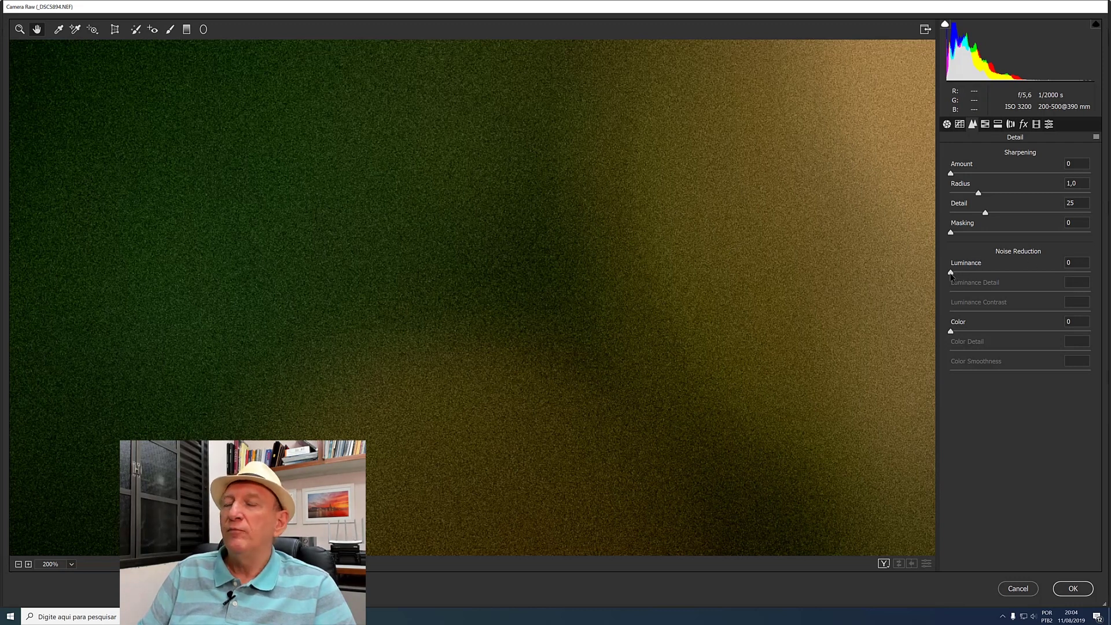
drag(951, 273, 1094, 286)
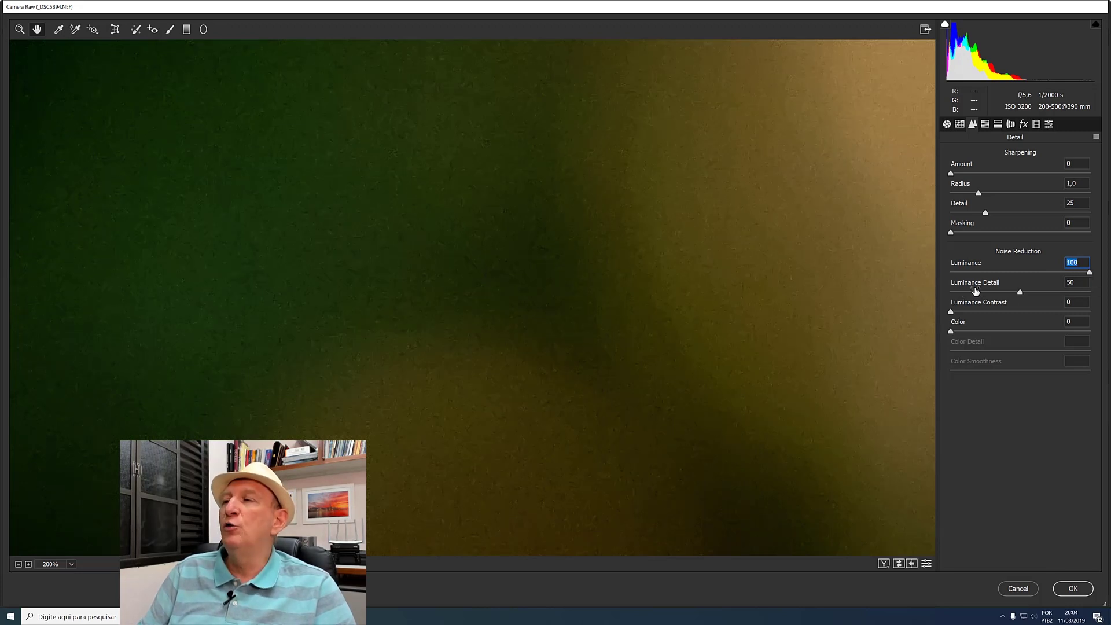
click(1021, 292)
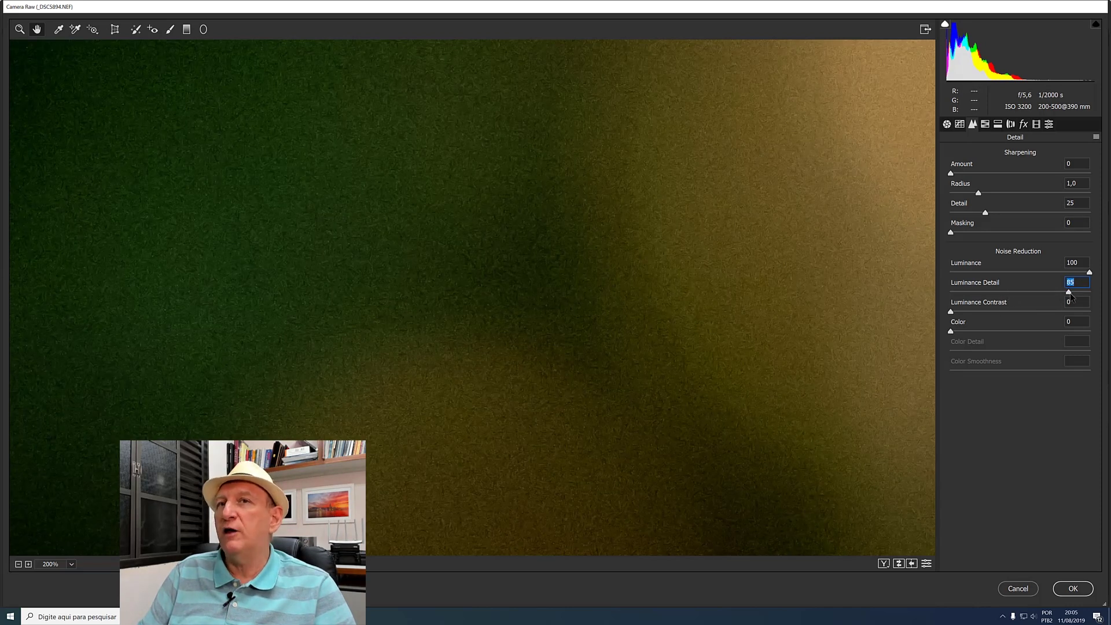
drag(1070, 294, 1022, 302)
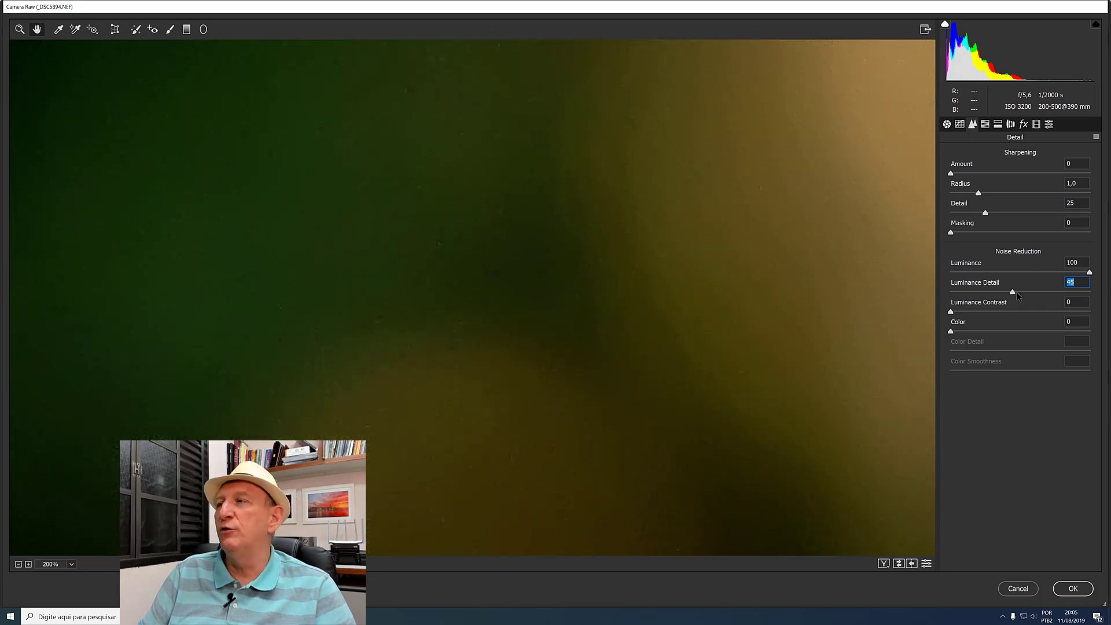
- Reset Luminance, then set it to 76 with Luminance Detail 37 and fit the preview
double_click(1090, 273)
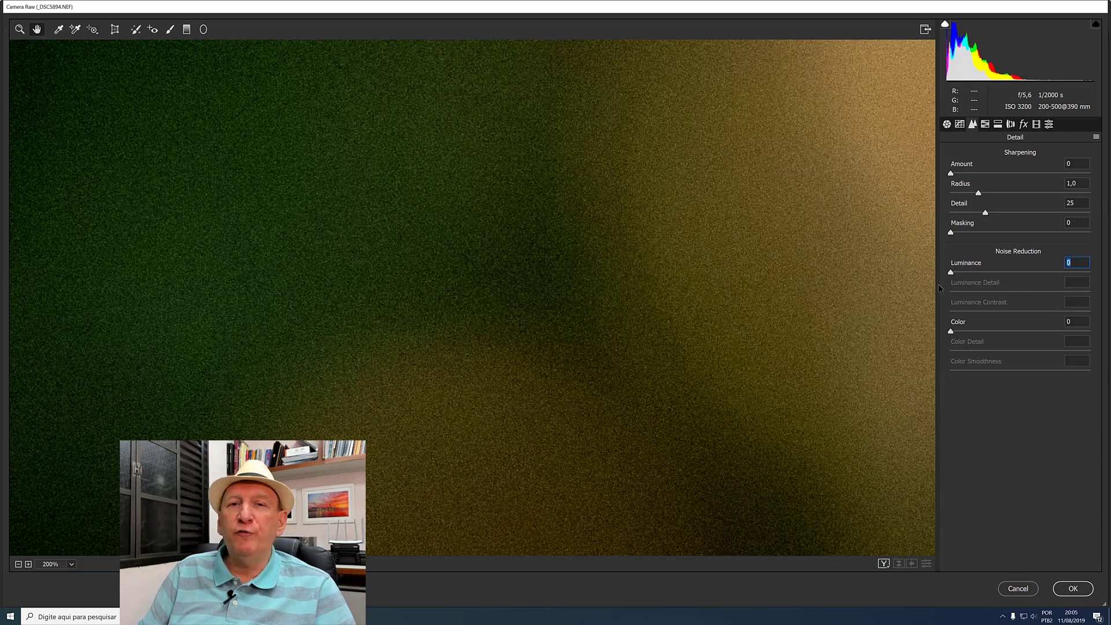
drag(952, 275, 1059, 281)
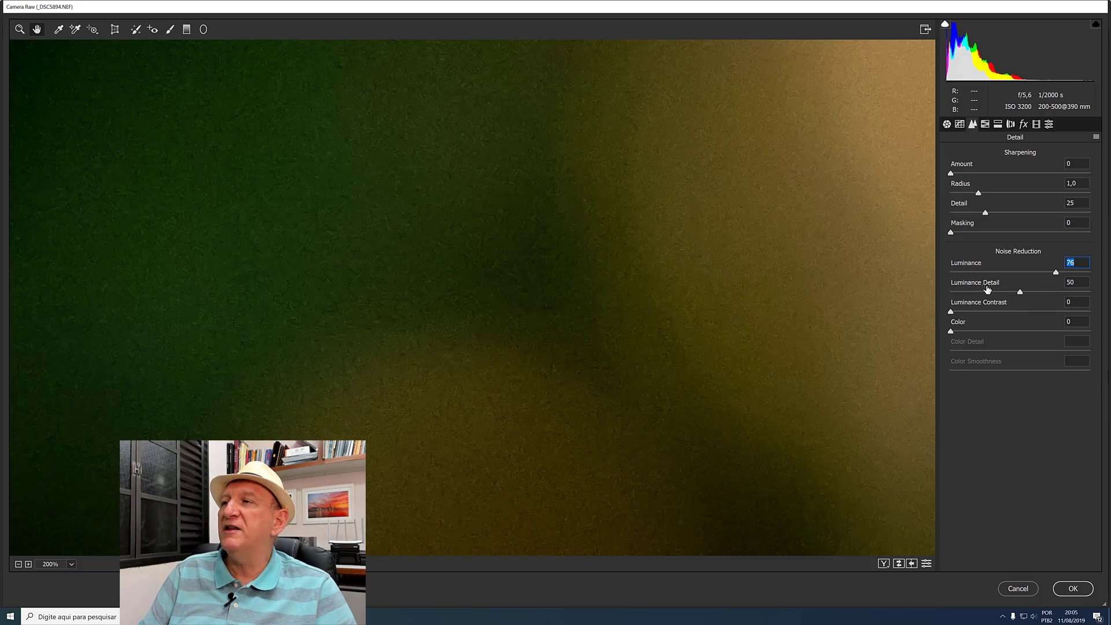
drag(1022, 294, 1017, 294)
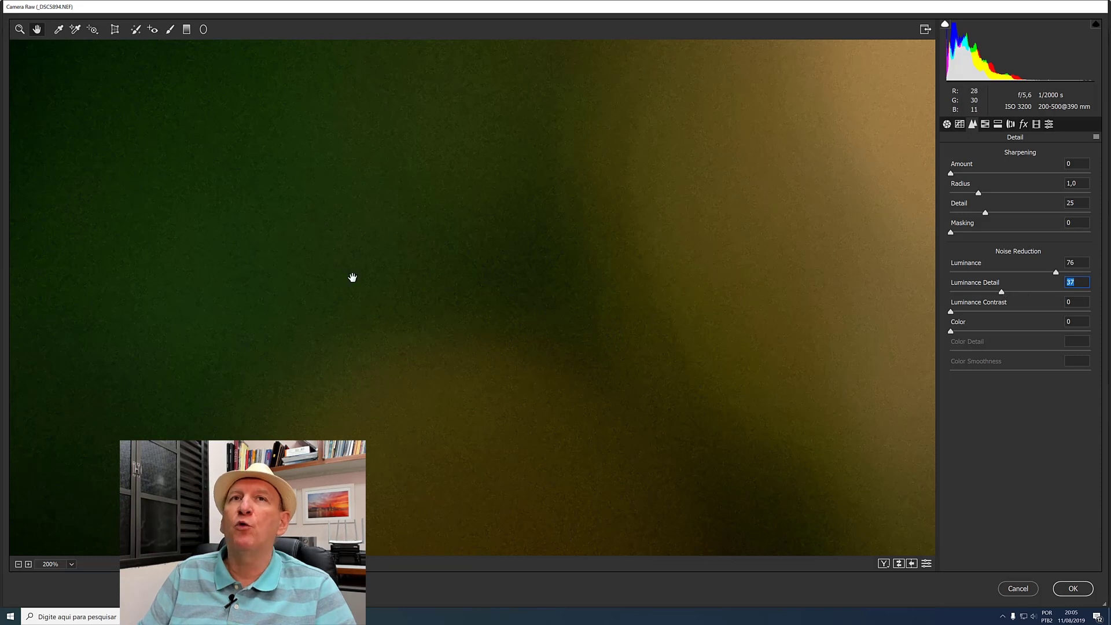
double_click(36, 29)
click(20, 28)
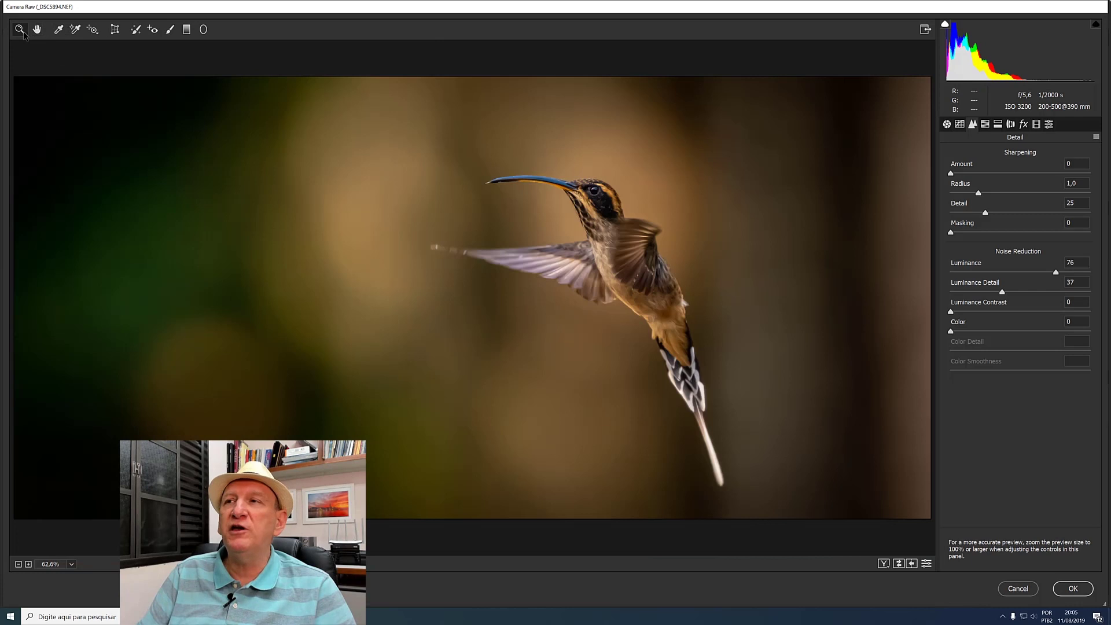
- Check the hummingbird's head up close, then apply the Camera Raw noise reduction filter
click(594, 194)
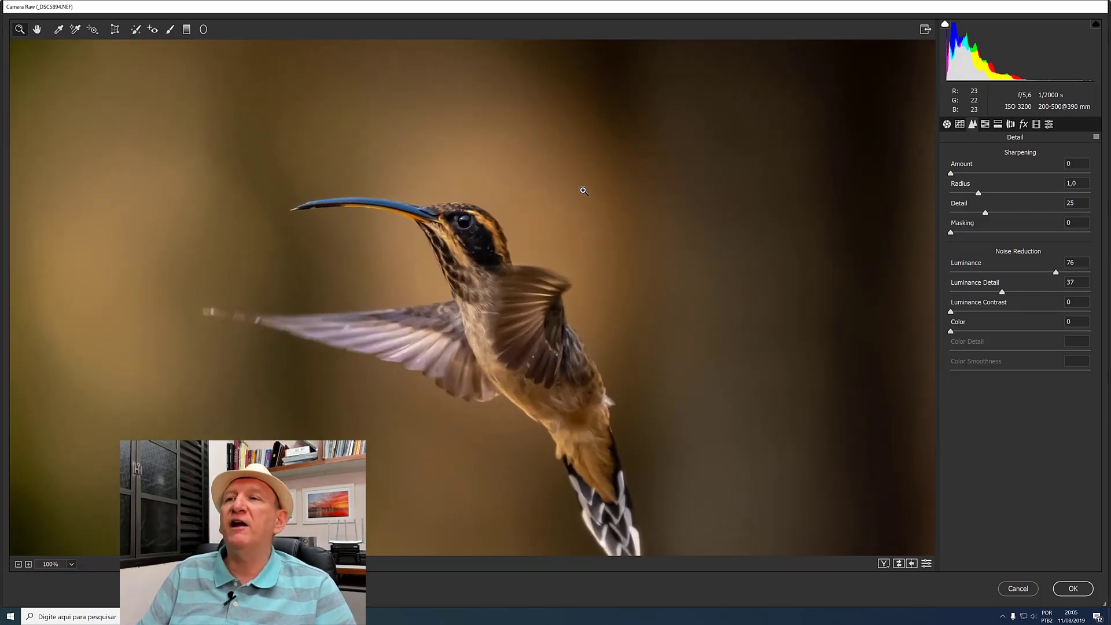
click(508, 254)
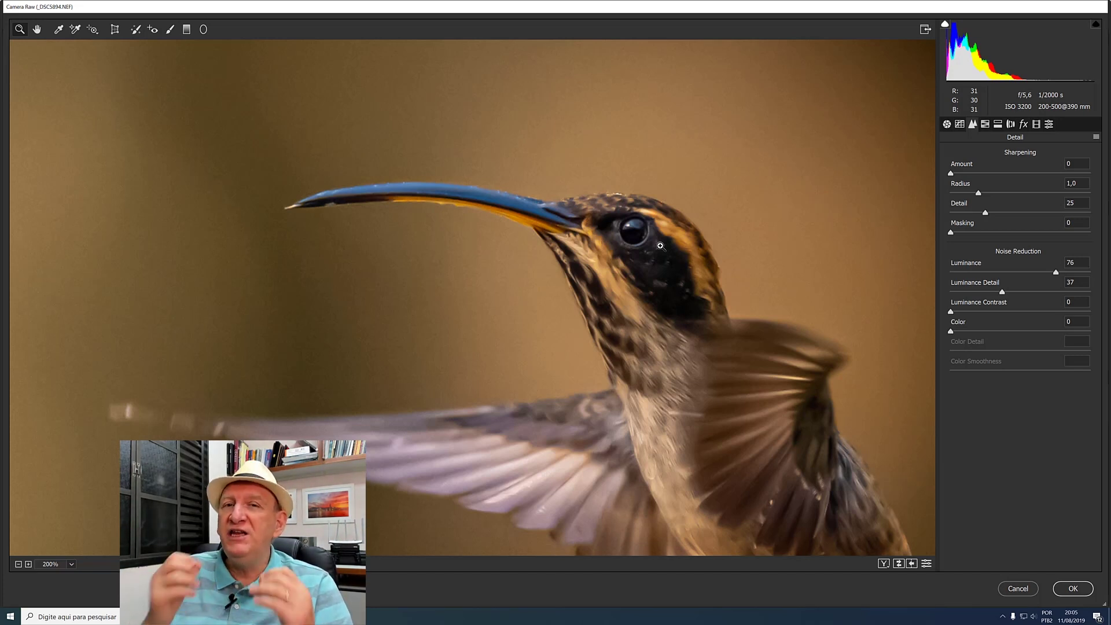
click(1073, 588)
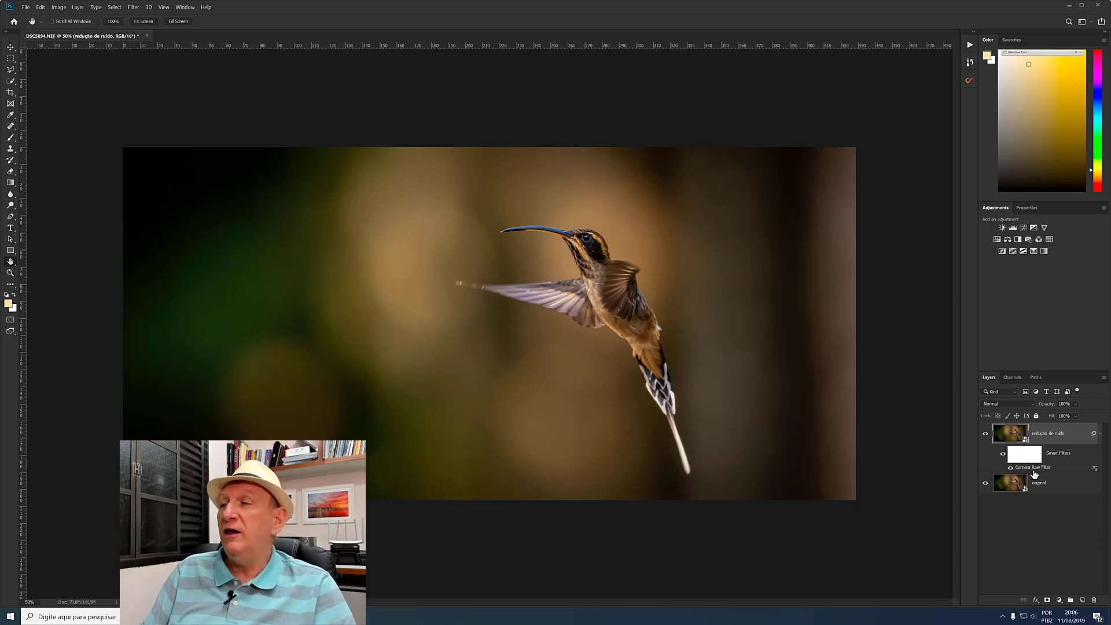
click(986, 436)
click(10, 273)
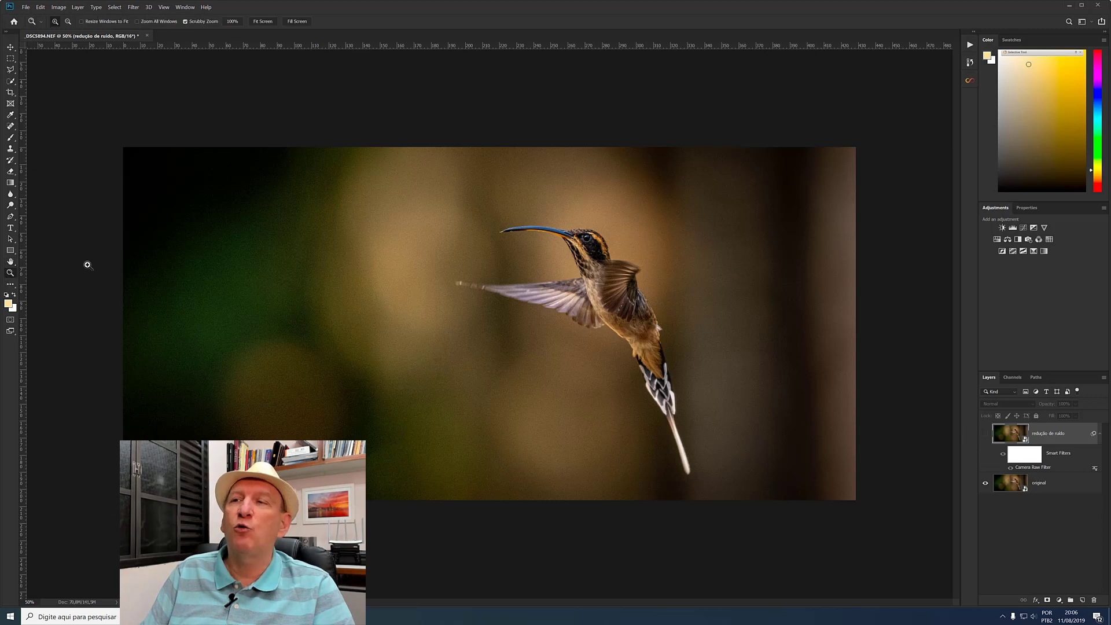
click(591, 238)
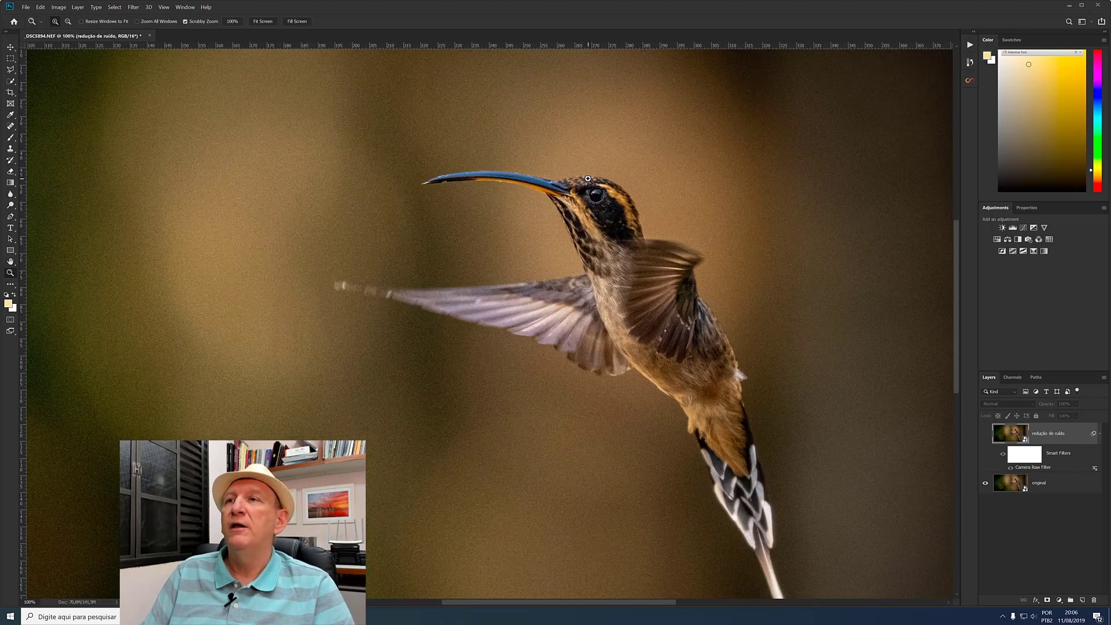
click(587, 179)
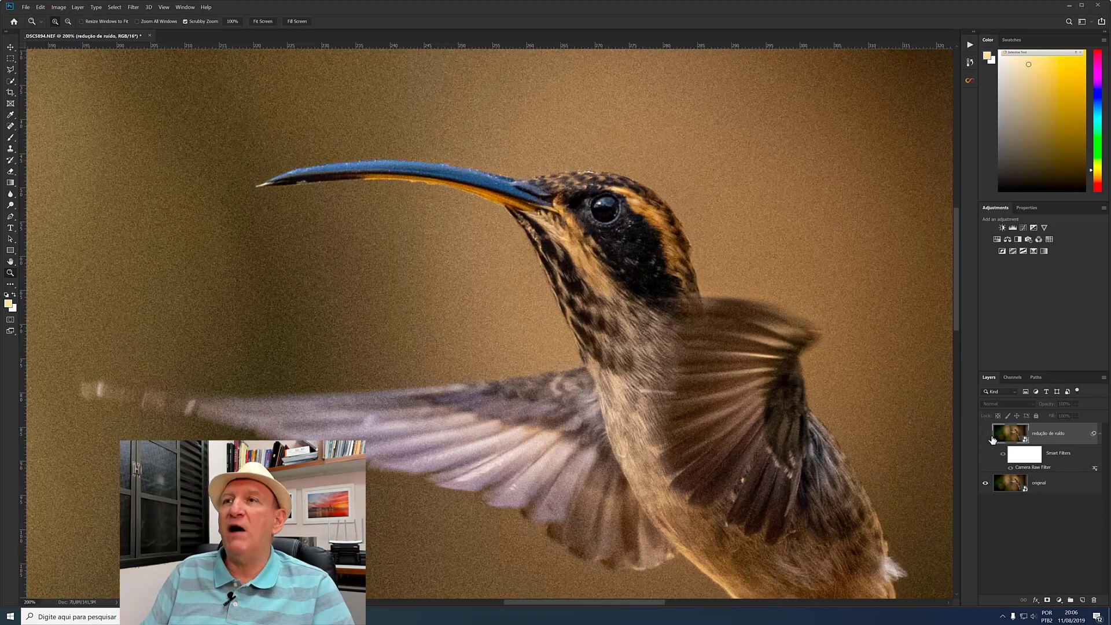
click(1061, 485)
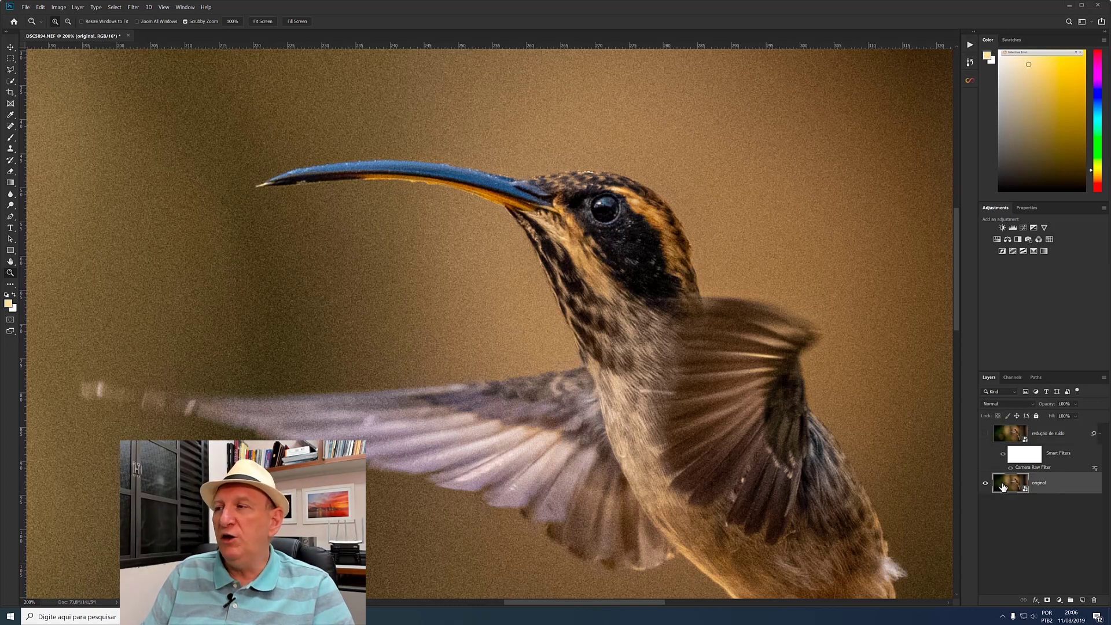
click(987, 434)
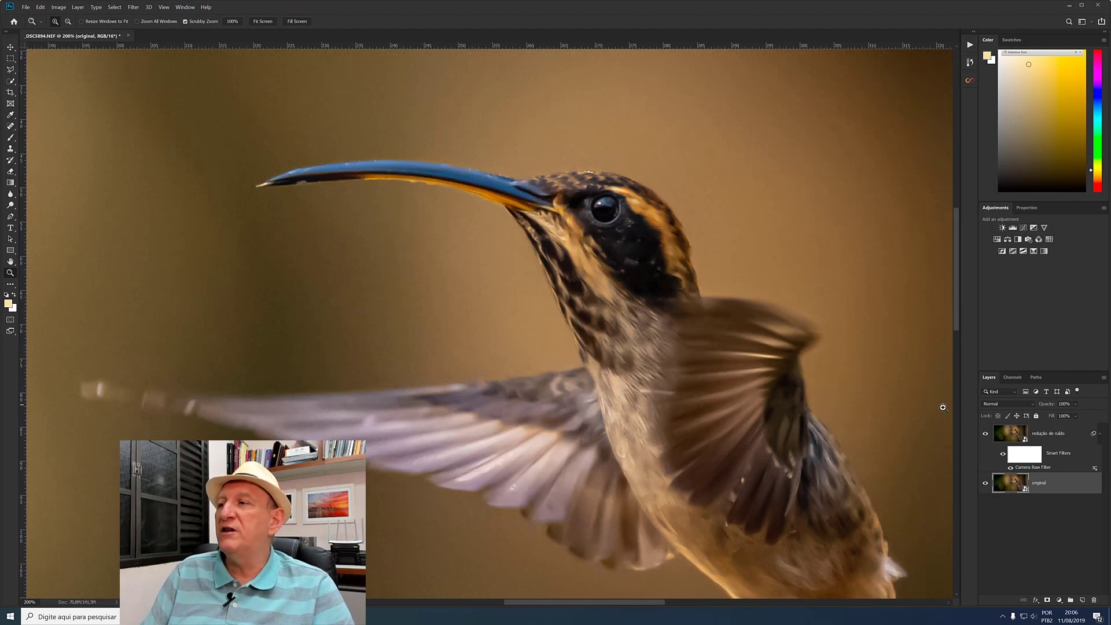
click(987, 435)
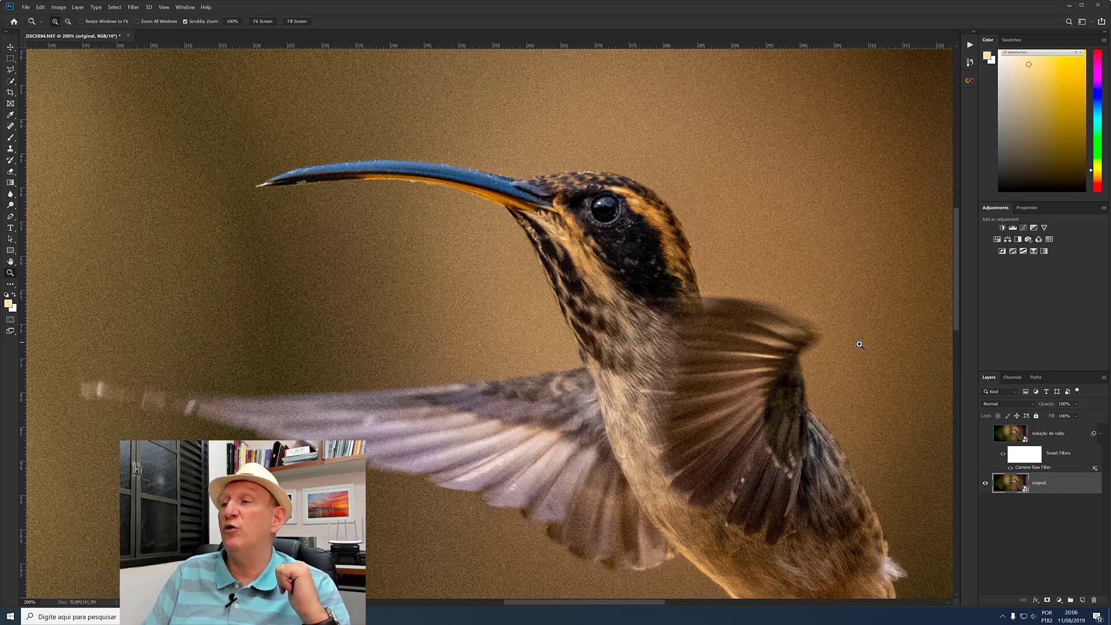
click(986, 433)
click(1060, 434)
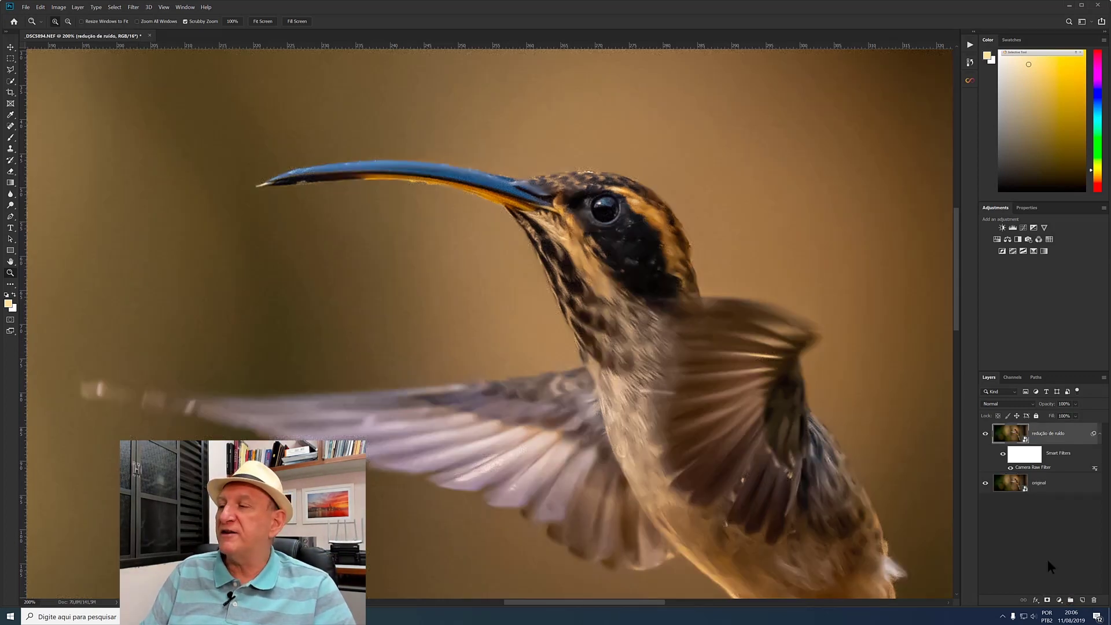
click(1048, 603)
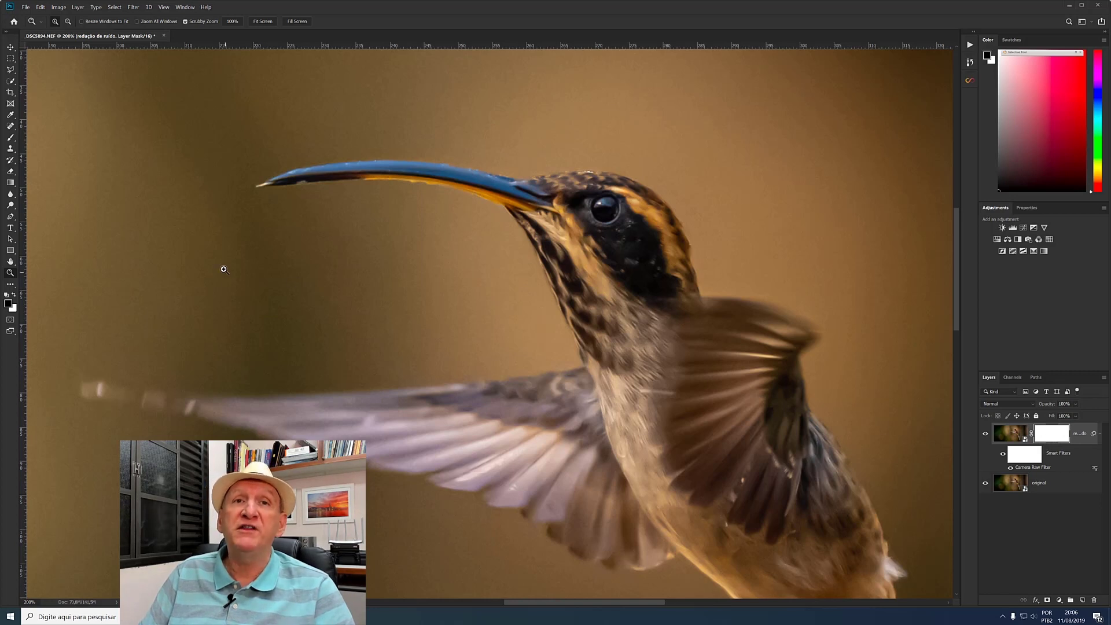
- Swap foreground and background colours repeatedly, ending with black over white
click(9, 304)
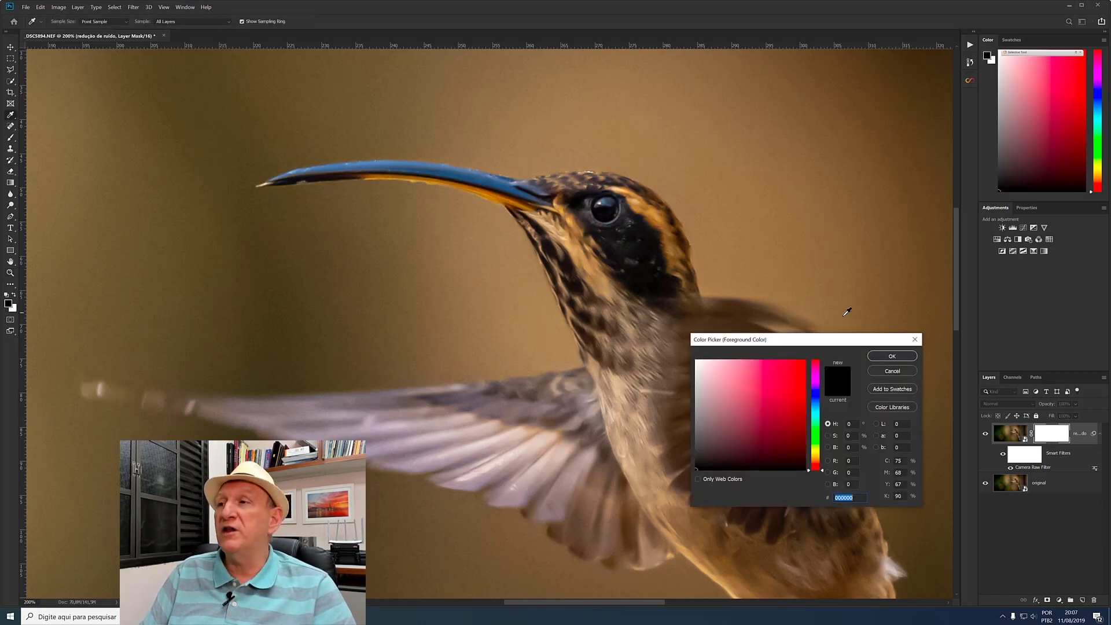
click(890, 356)
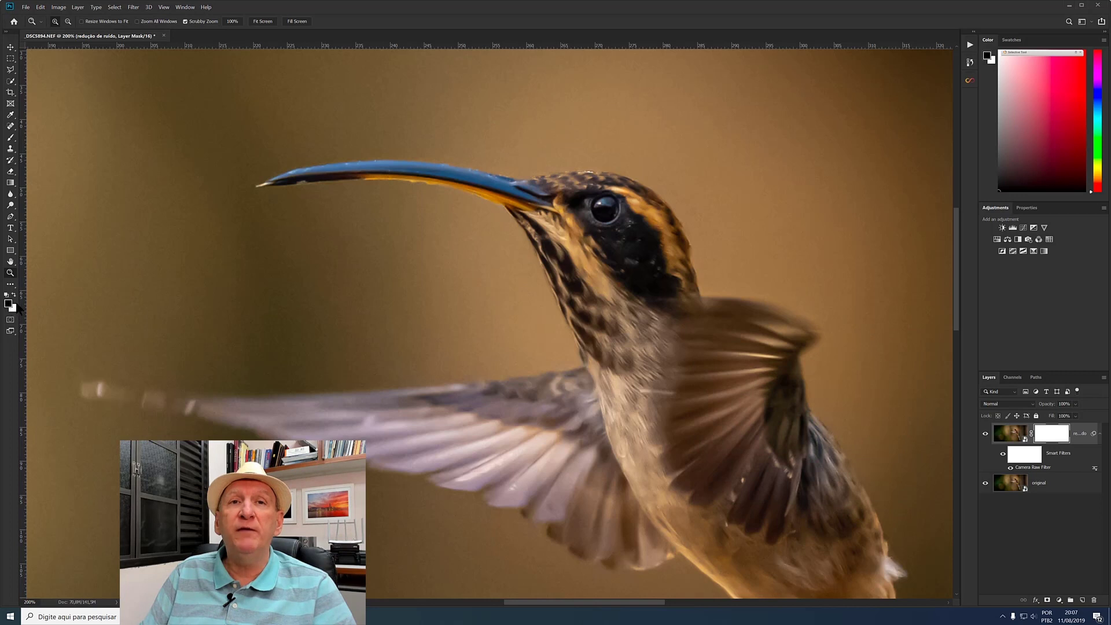
click(15, 296)
click(15, 296)
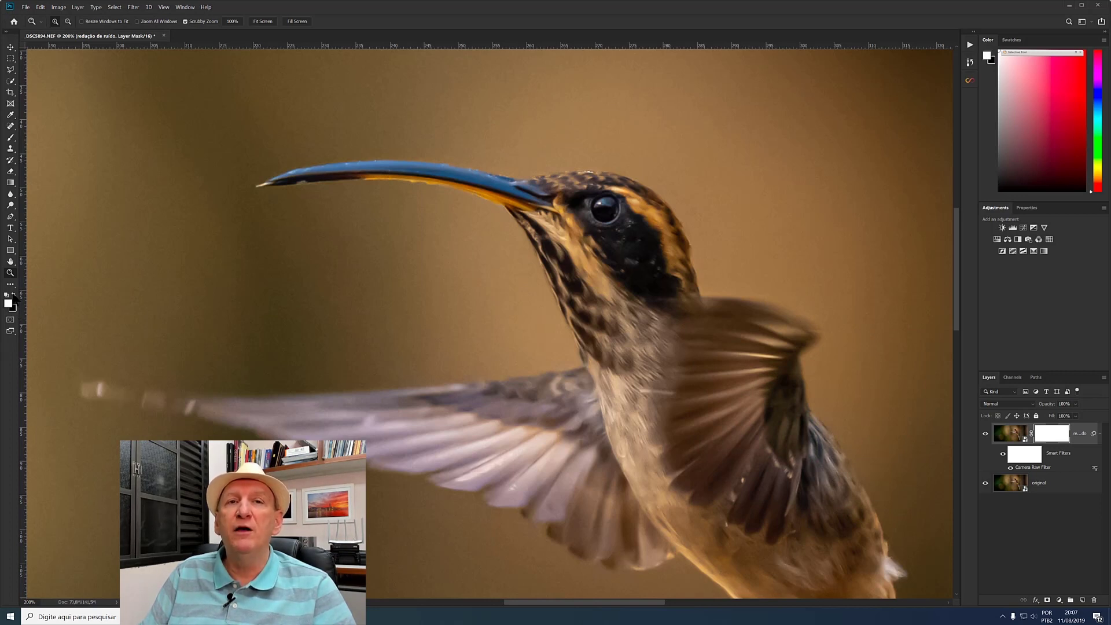
click(15, 296)
click(14, 296)
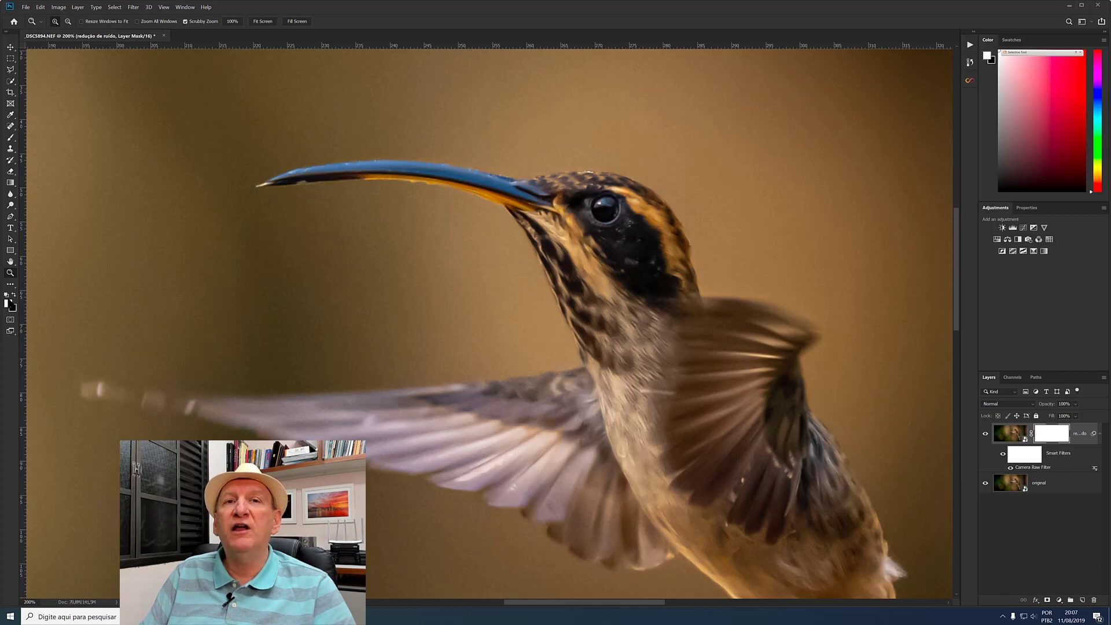
click(15, 297)
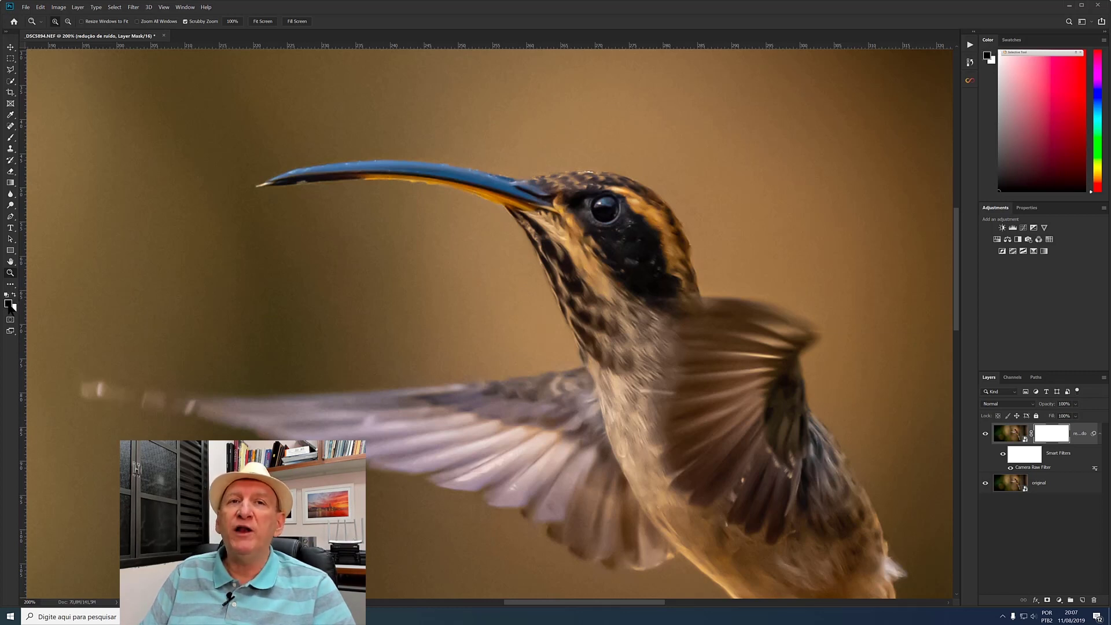
- Set the foreground colour to near-black and switch to the Brush for the layer mask
click(10, 304)
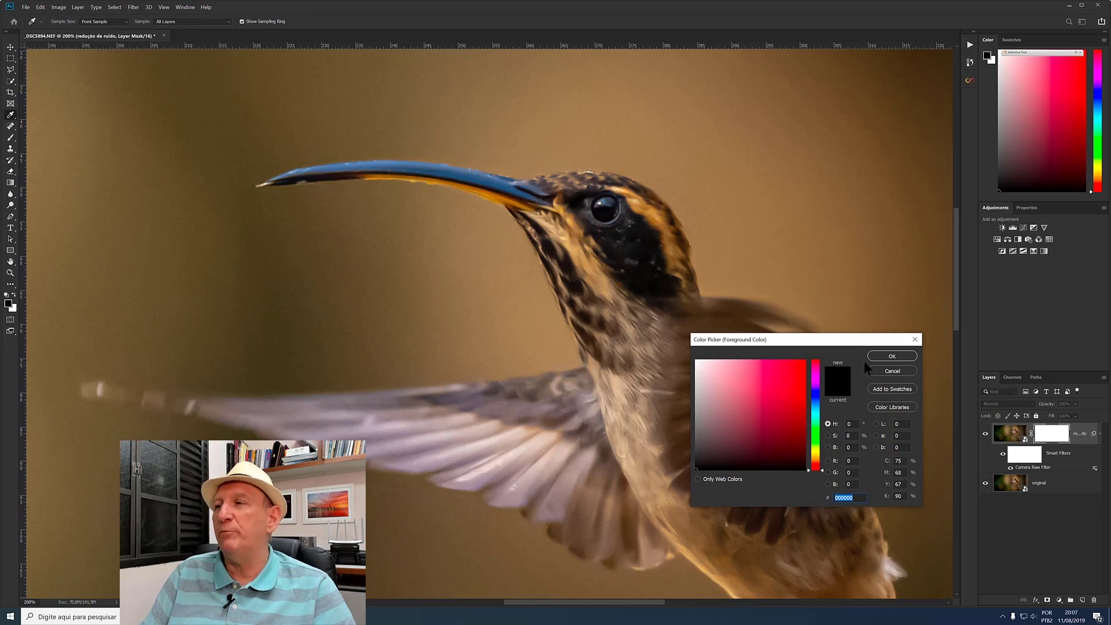
click(895, 356)
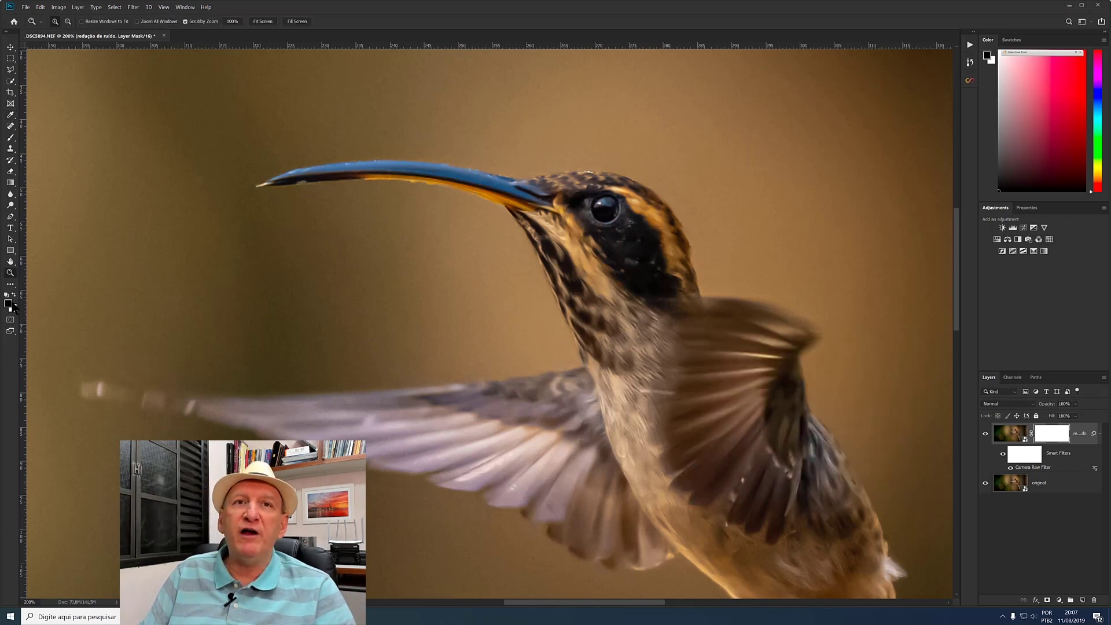
click(791, 402)
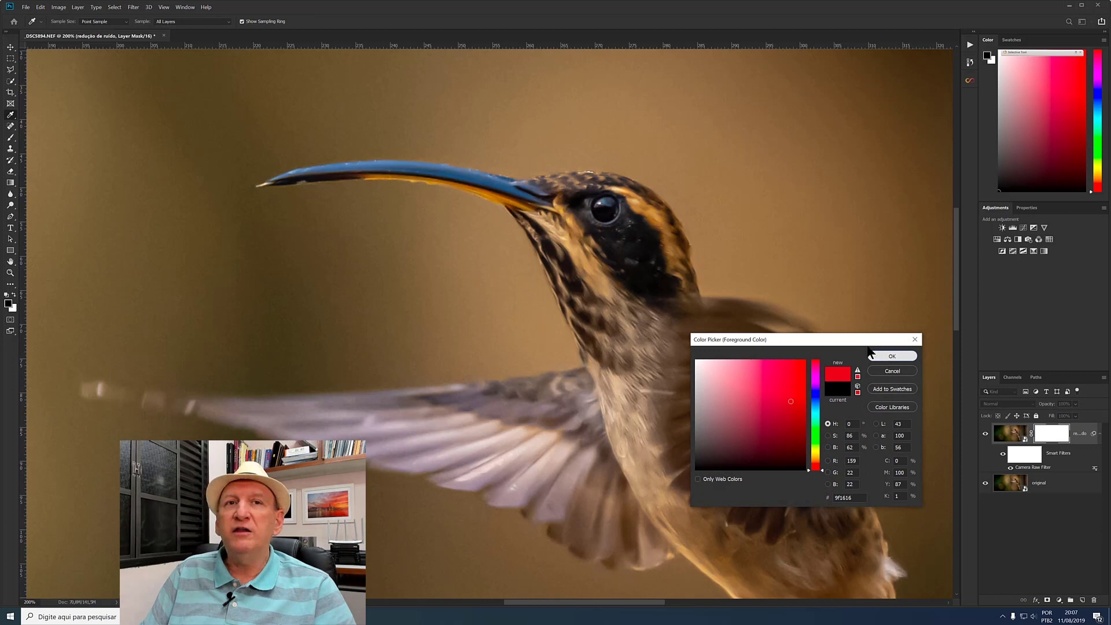
click(894, 356)
click(8, 303)
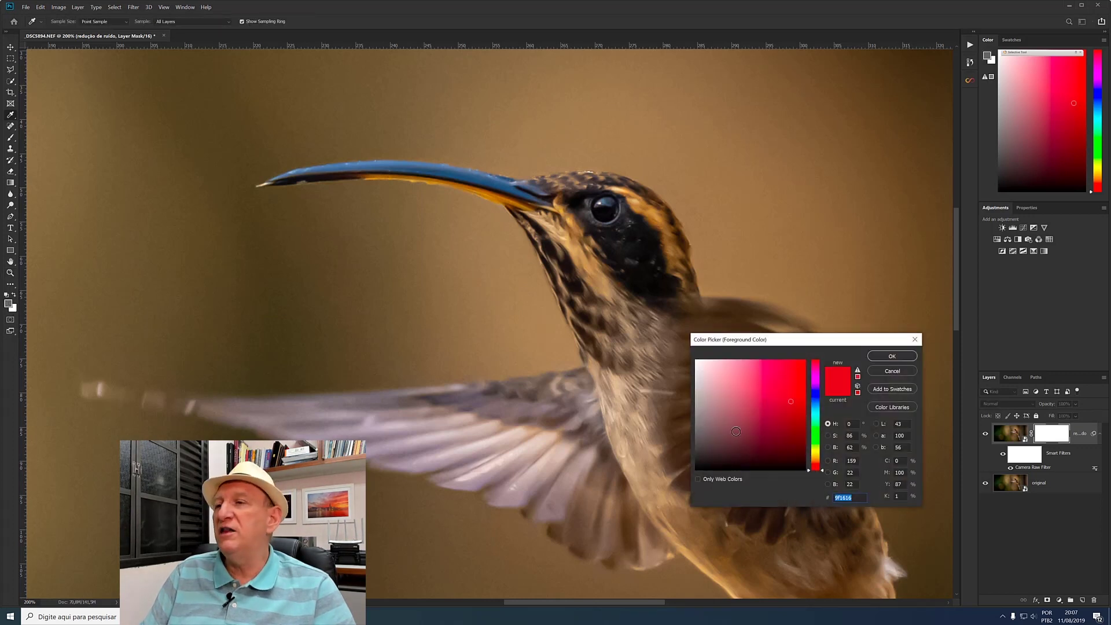
click(698, 468)
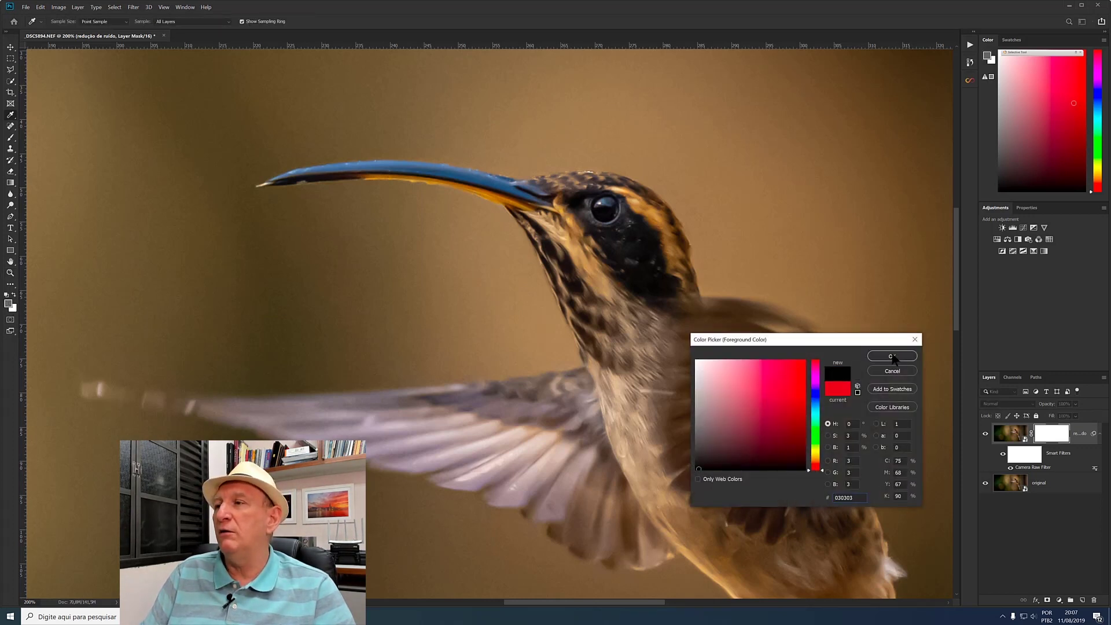
click(894, 356)
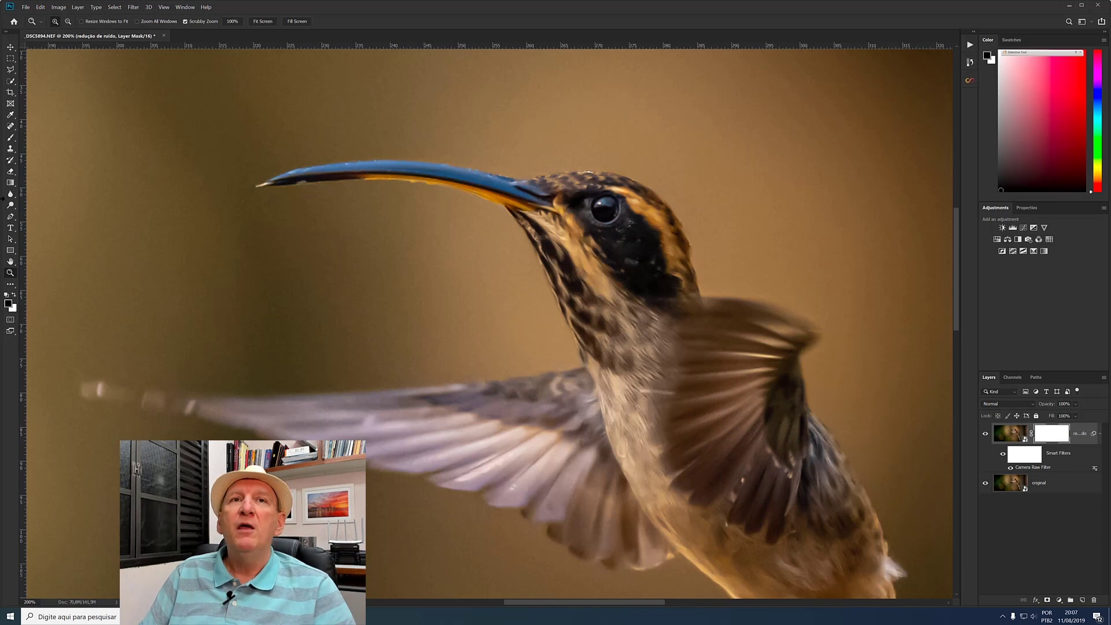
click(11, 138)
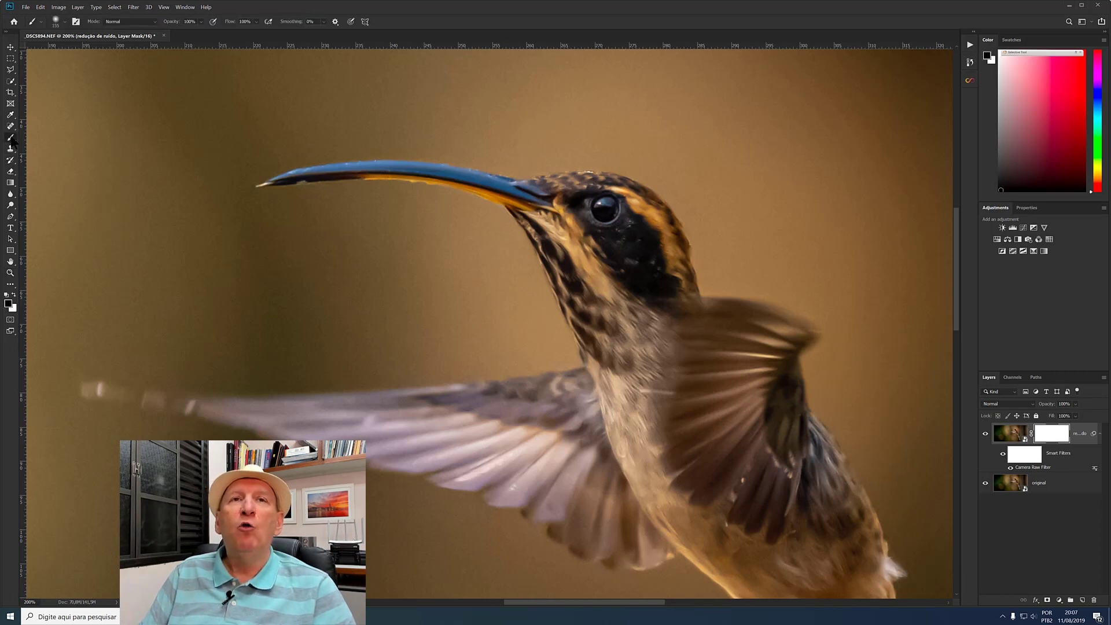
- Paint black on the mask over the bird's eye, head and neck, then zoom into the neck
click(64, 19)
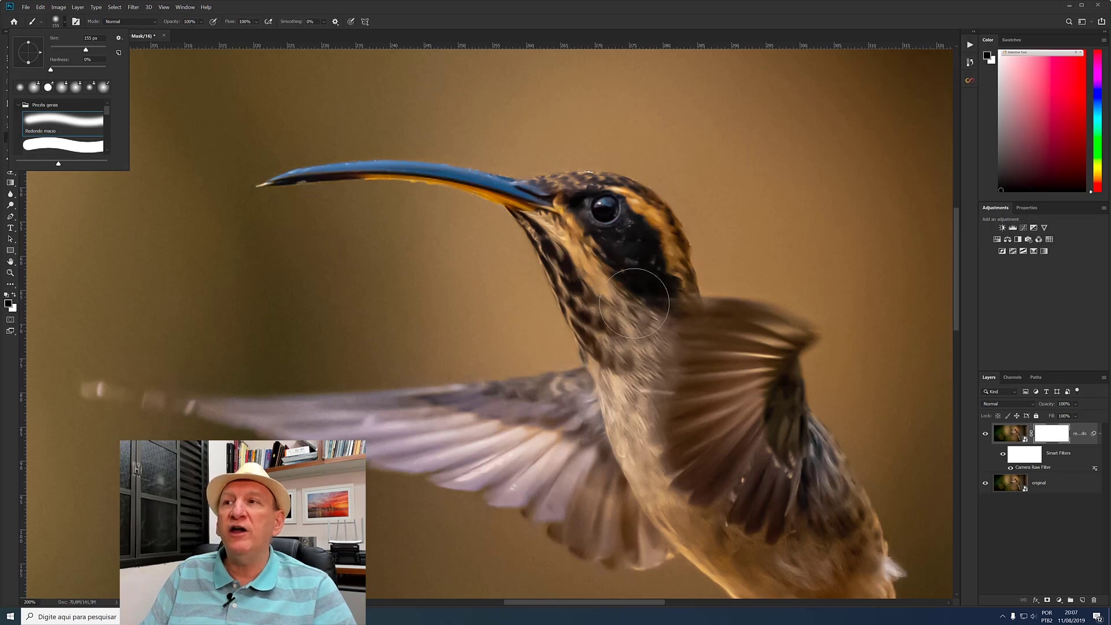
click(599, 219)
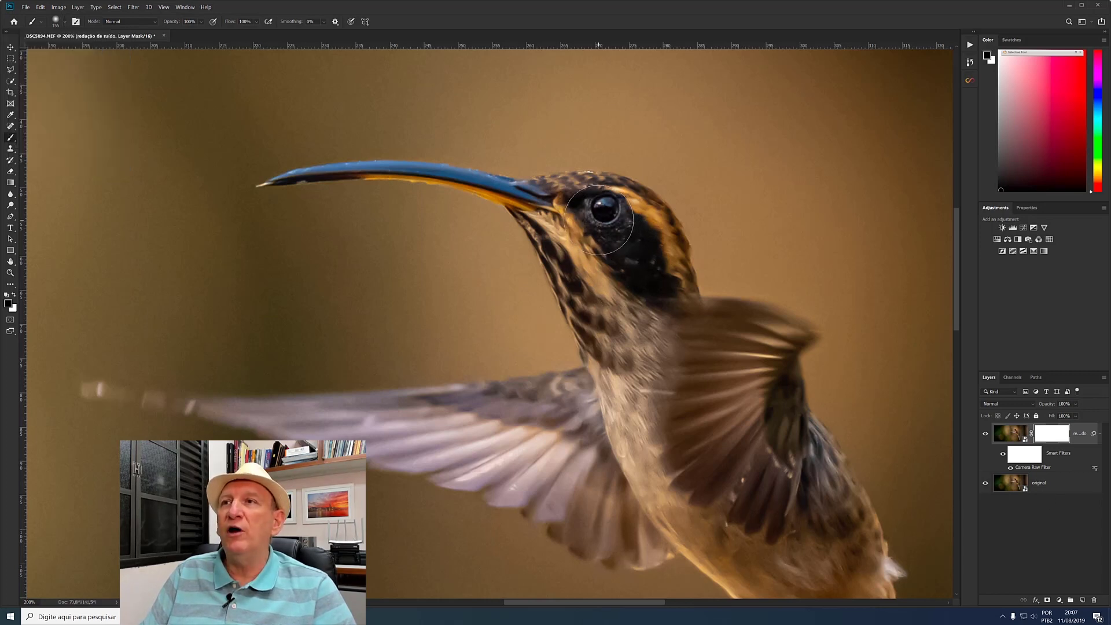
mouse_move(599, 220)
mouse_down()
mouse_move(571, 217)
mouse_move(686, 348)
mouse_up()
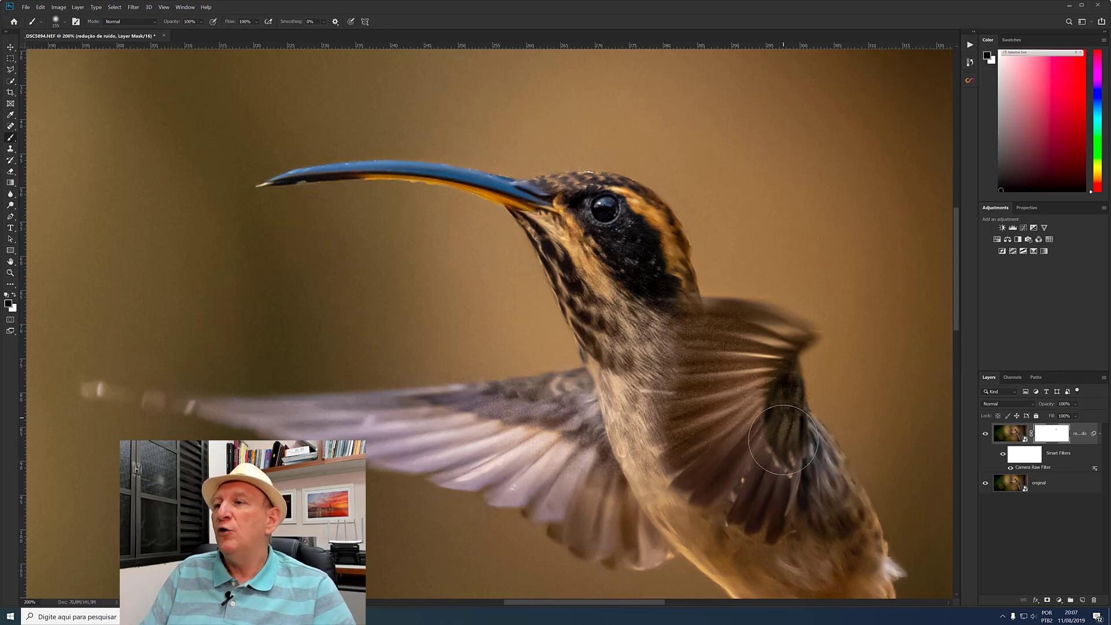
drag(560, 350, 547, 331)
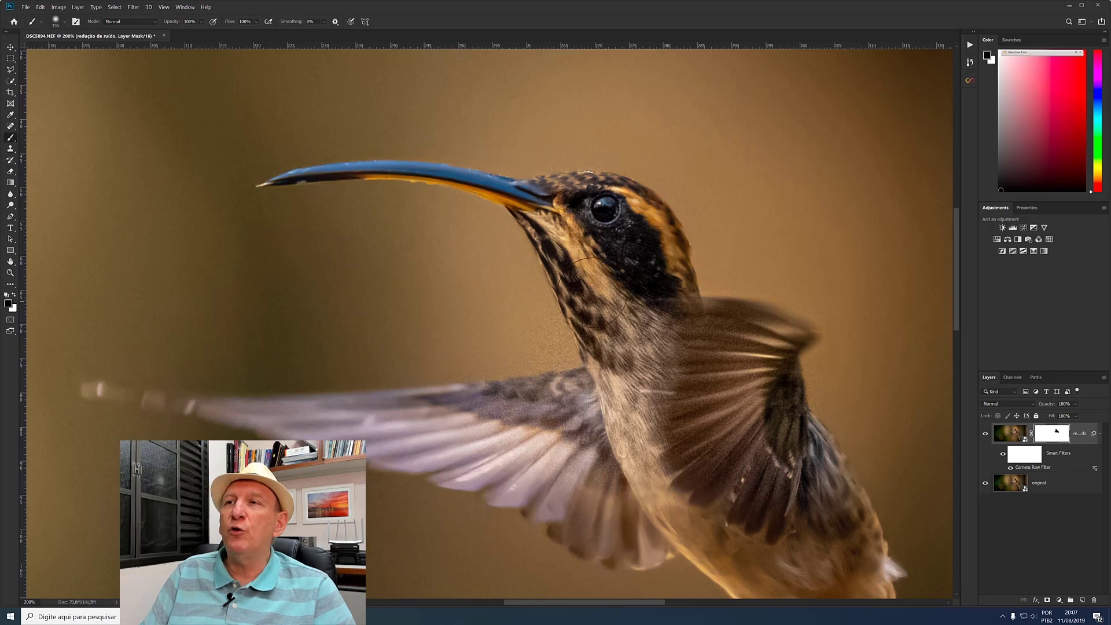
click(10, 274)
click(604, 360)
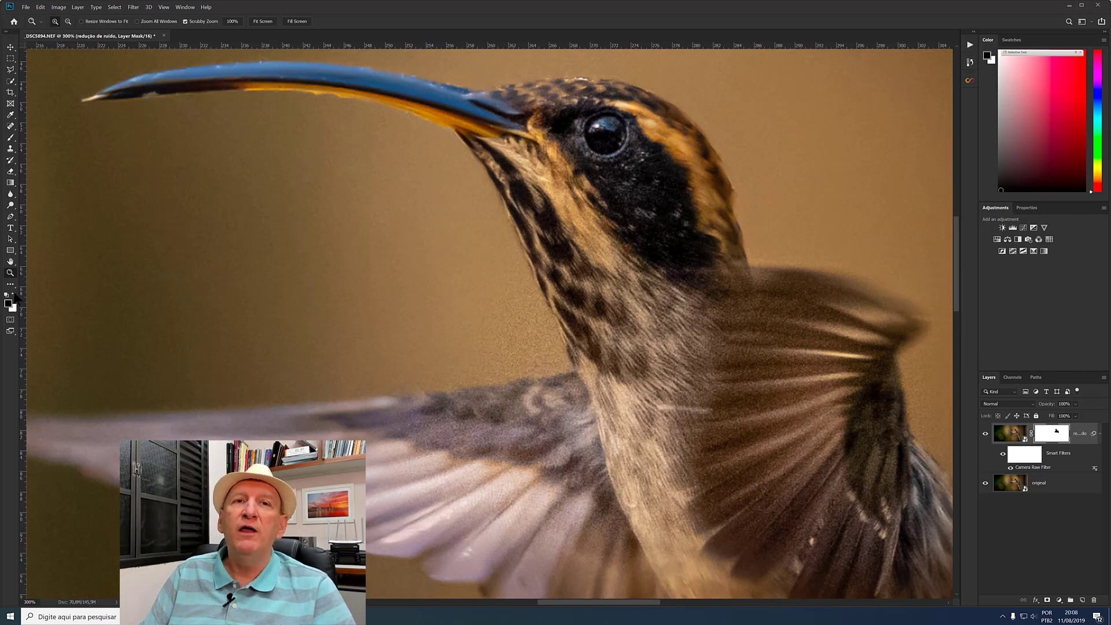
- Shrink the mask brush below 155 px, restore black as painting colour, and fit the photo
click(14, 294)
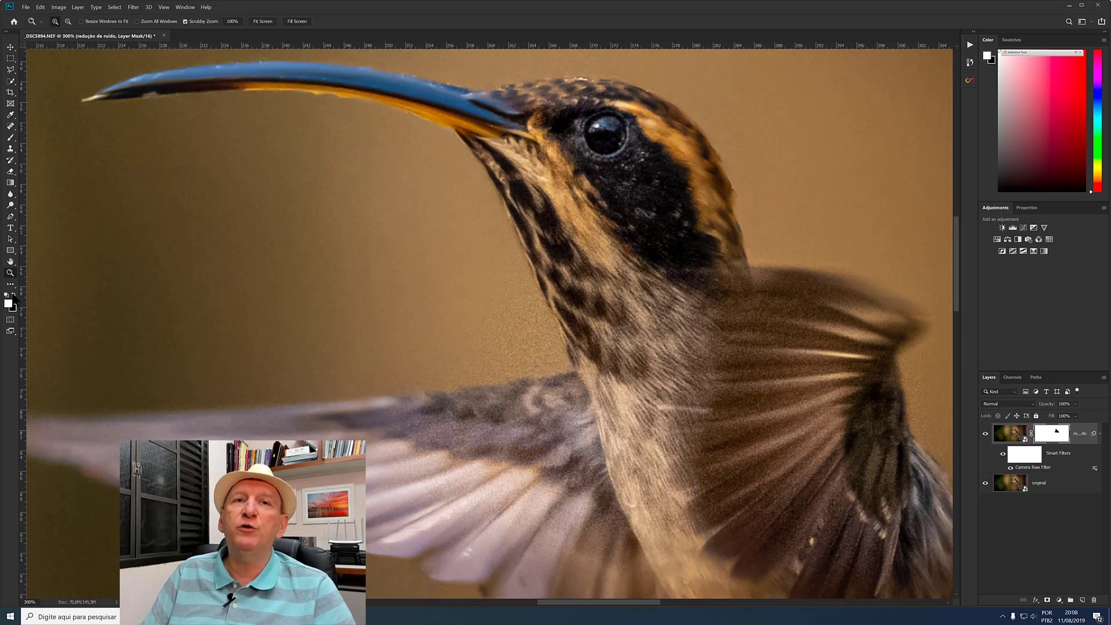
click(10, 137)
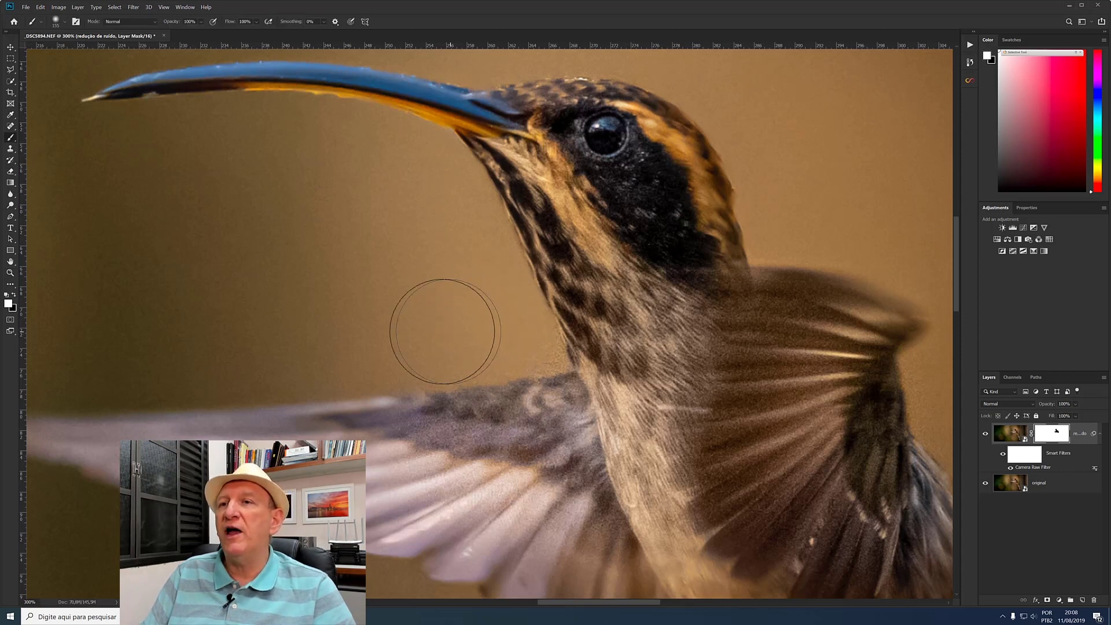
right_click(486, 327)
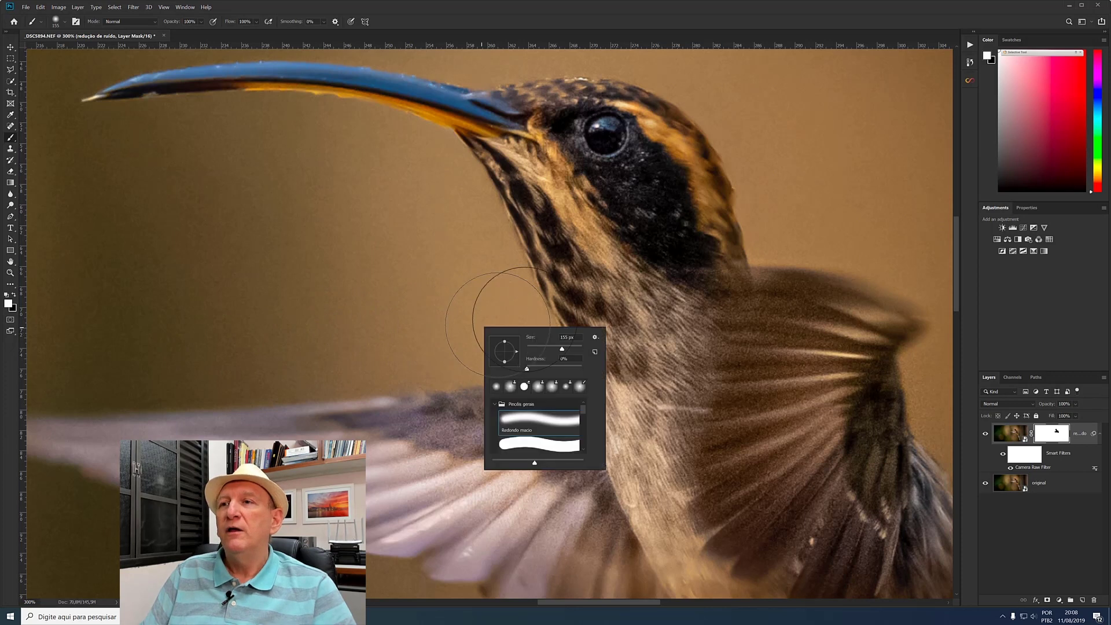
click(550, 348)
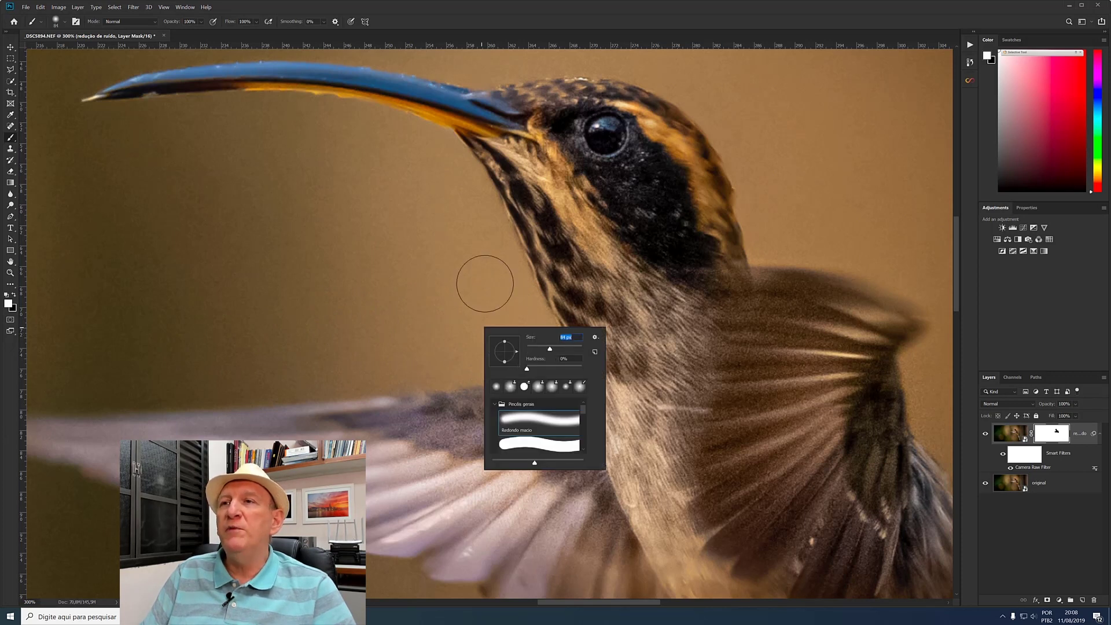
key(Return)
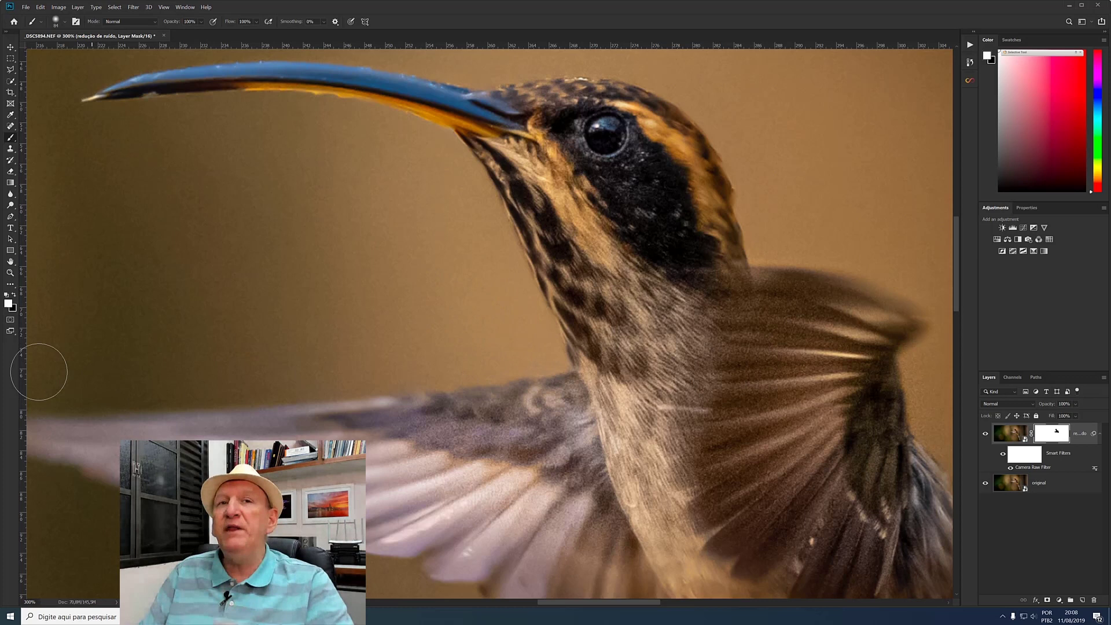
click(14, 295)
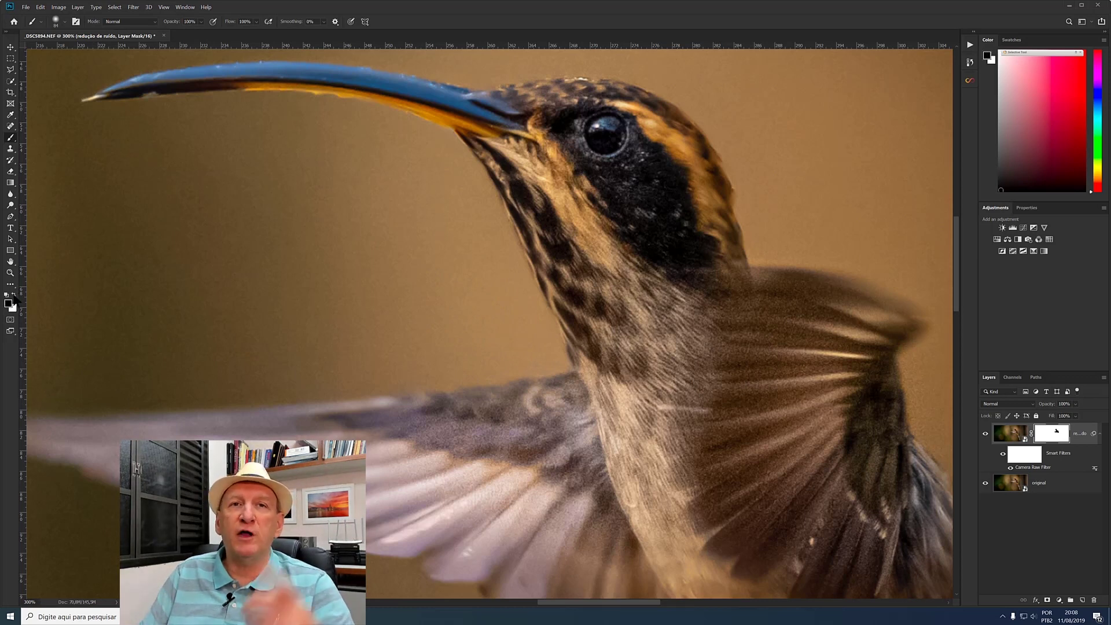
double_click(10, 261)
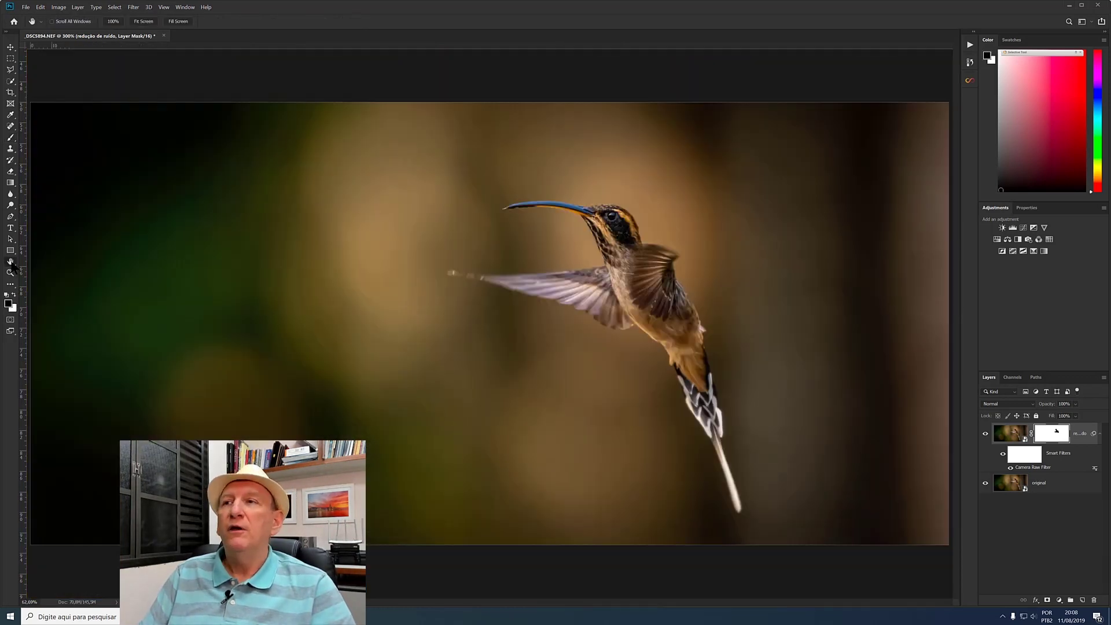
- Zoom to 200% on the hummingbird's wing and body
click(10, 139)
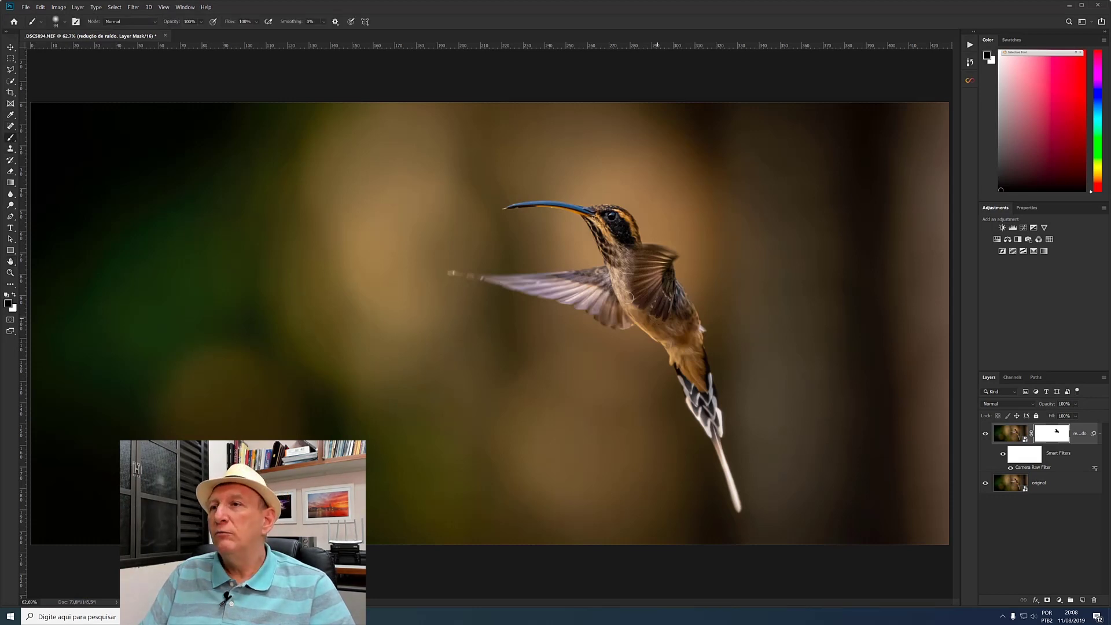
click(11, 273)
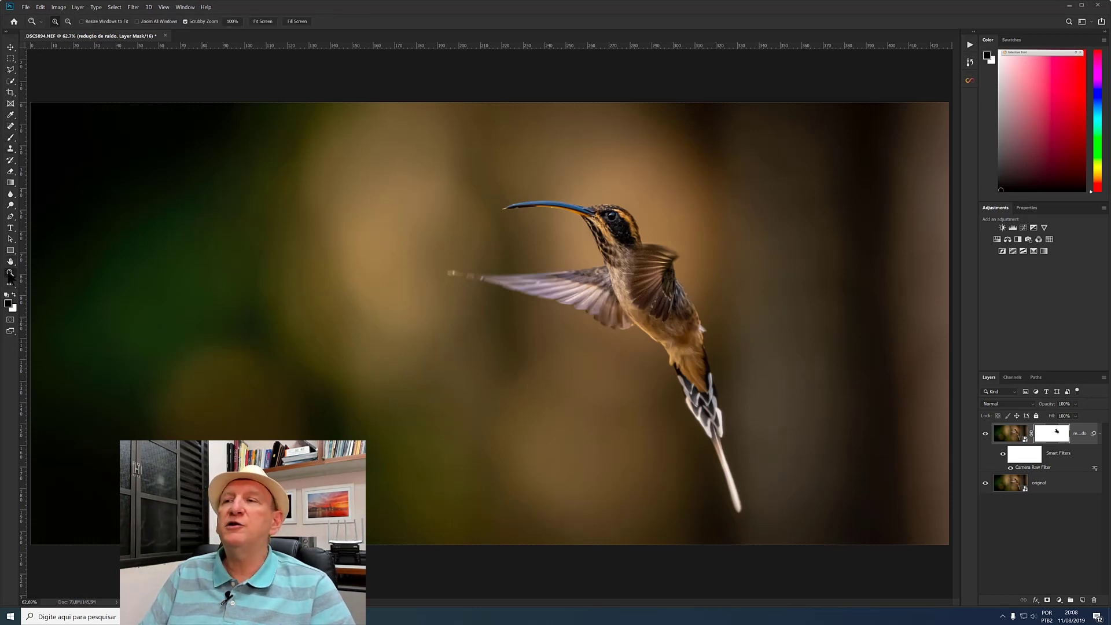
click(658, 282)
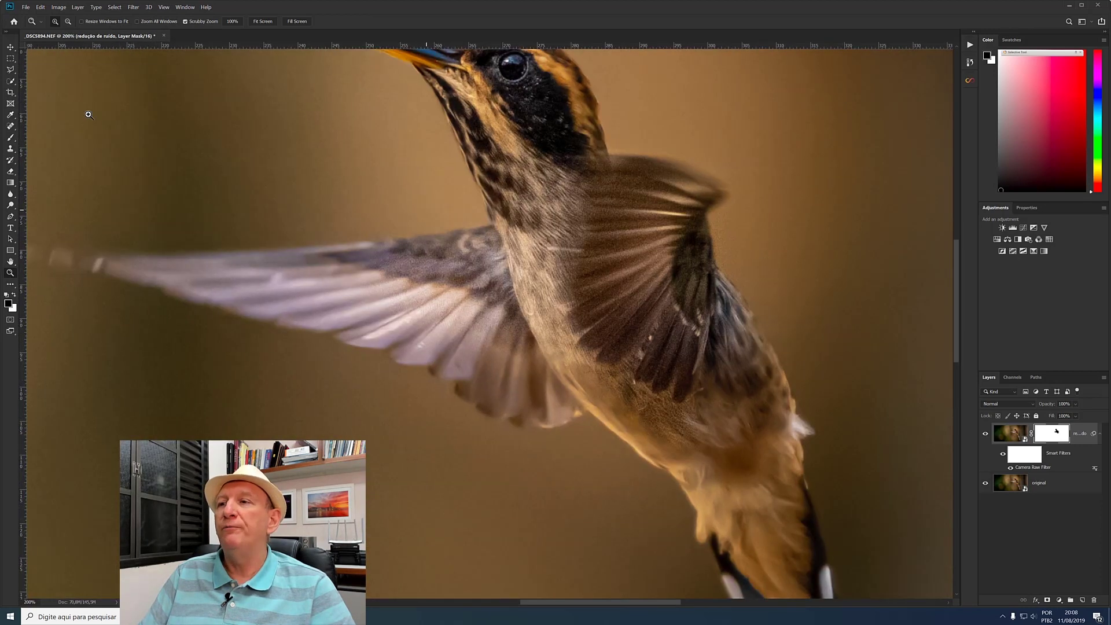
- Reduce the mask brush from 84 px to 56 px
click(10, 138)
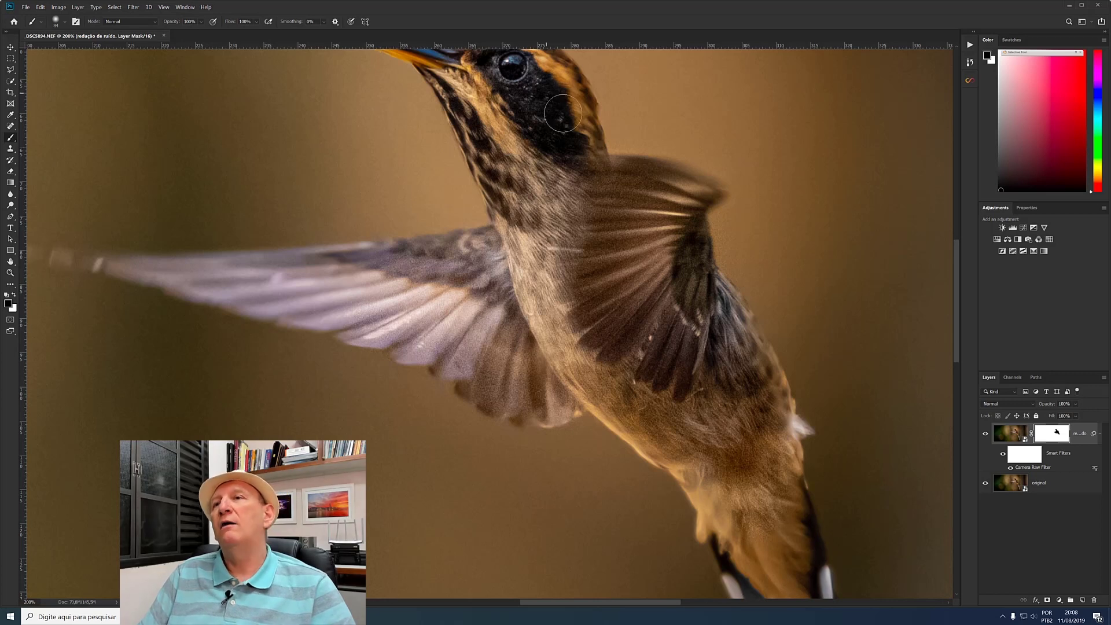
scroll(622, 263, up, 1)
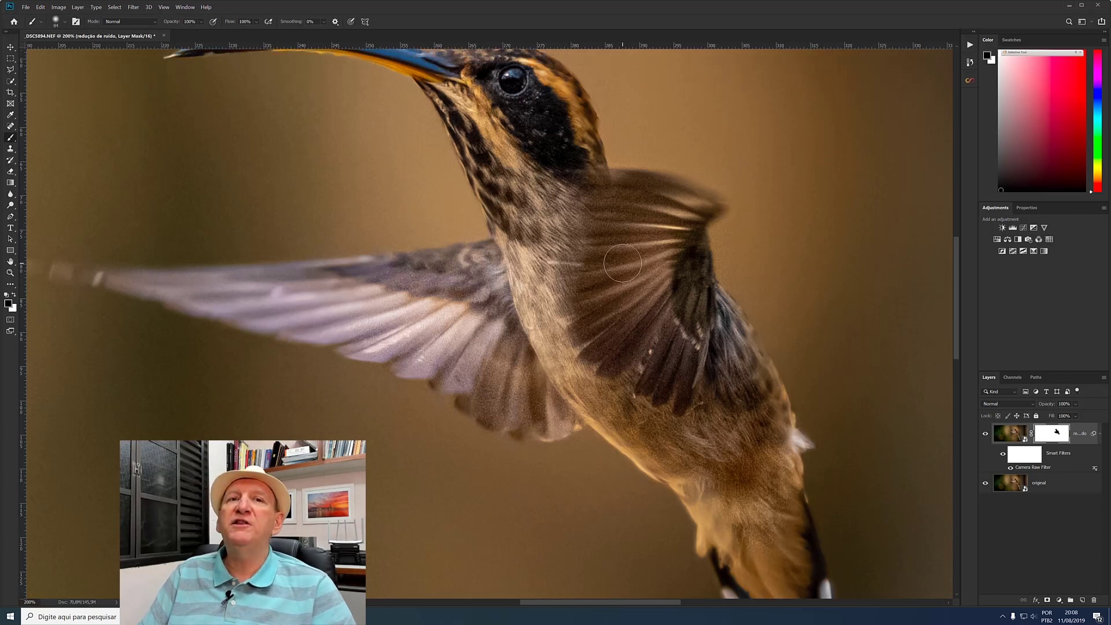
scroll(622, 264, up, 2)
scroll(622, 263, up, 3)
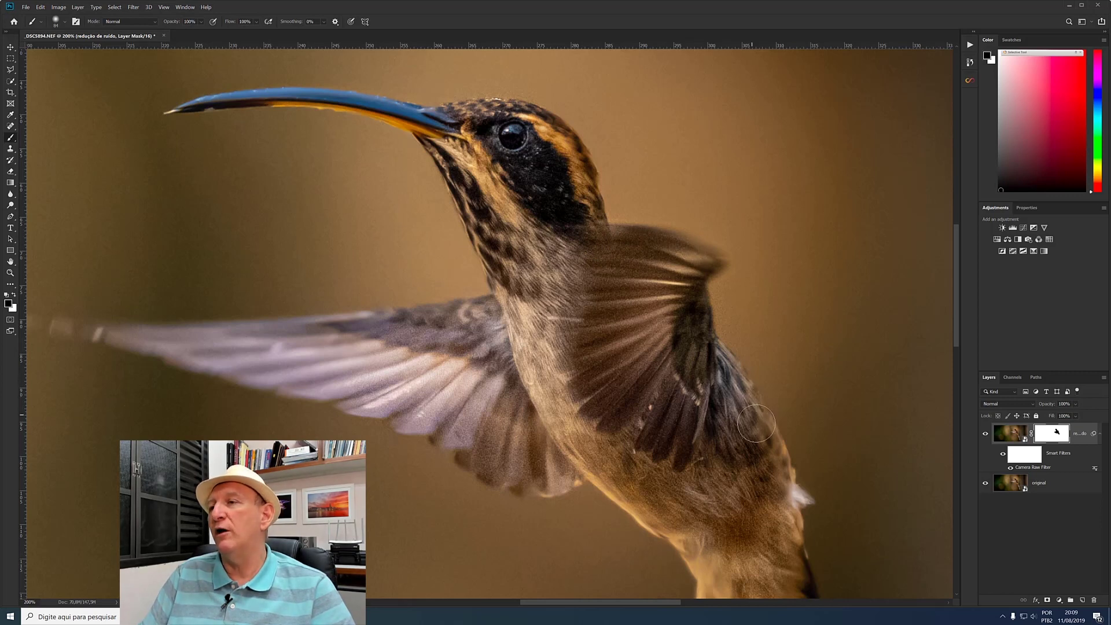
scroll(741, 420, down, 3)
scroll(726, 423, down, 2)
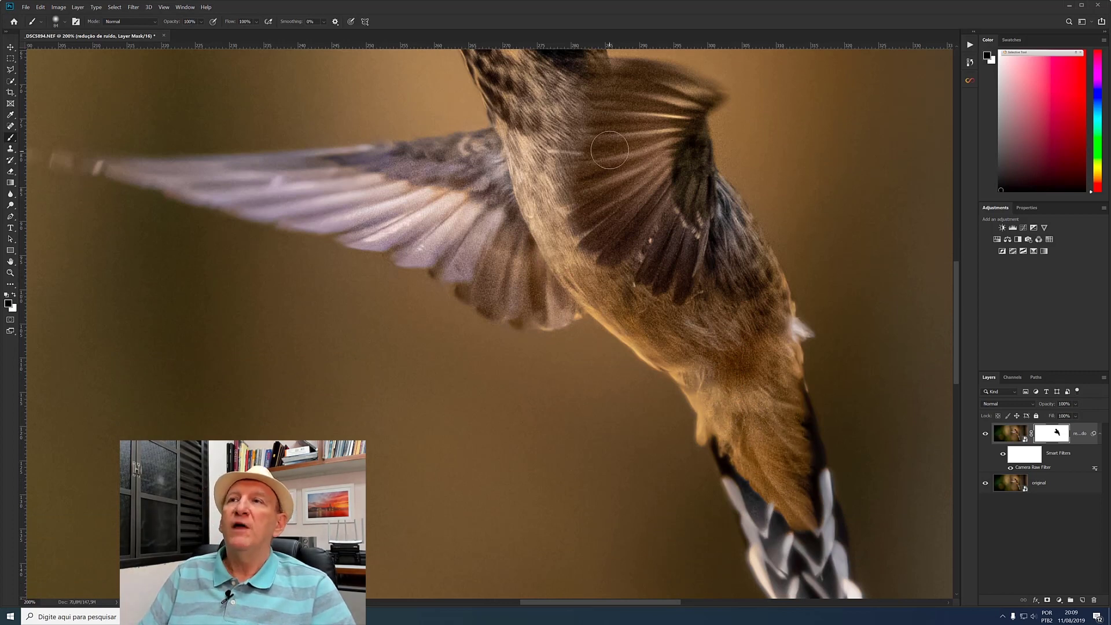
right_click(612, 152)
drag(671, 175, 665, 174)
click(183, 171)
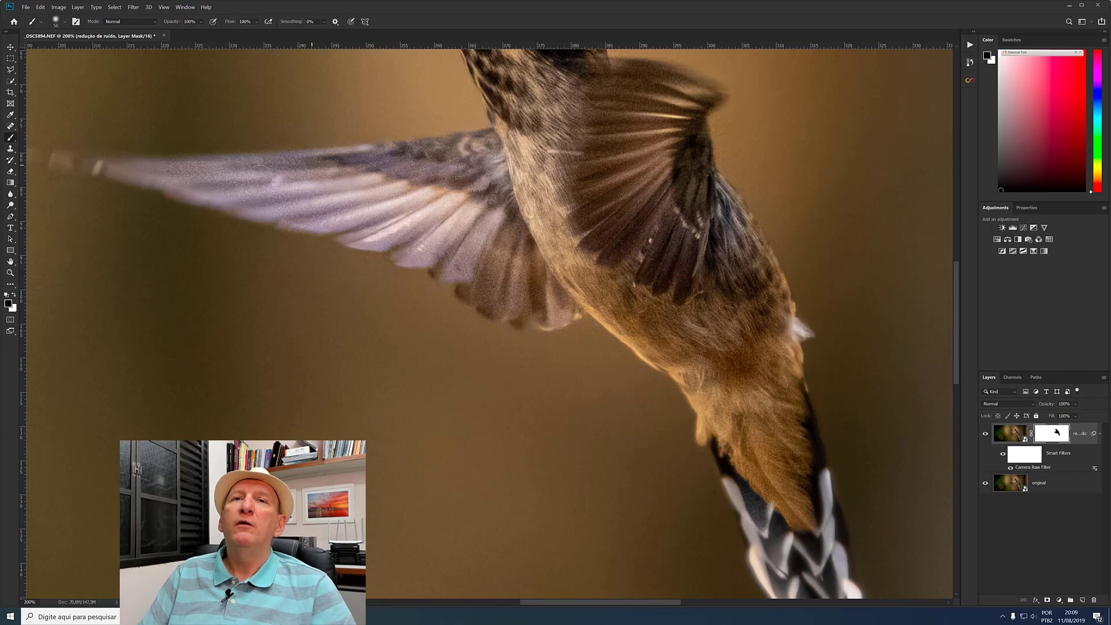
- Paint black on the mask over the wing, body and tail, then fit the photo
drag(69, 160, 137, 172)
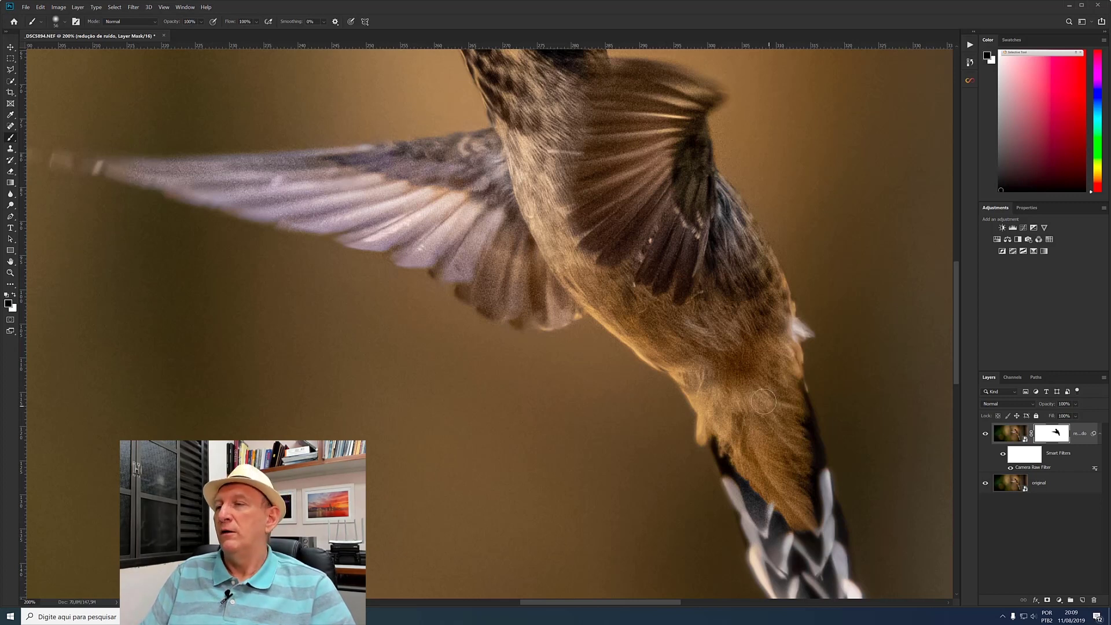
scroll(757, 396, down, 2)
scroll(757, 395, down, 2)
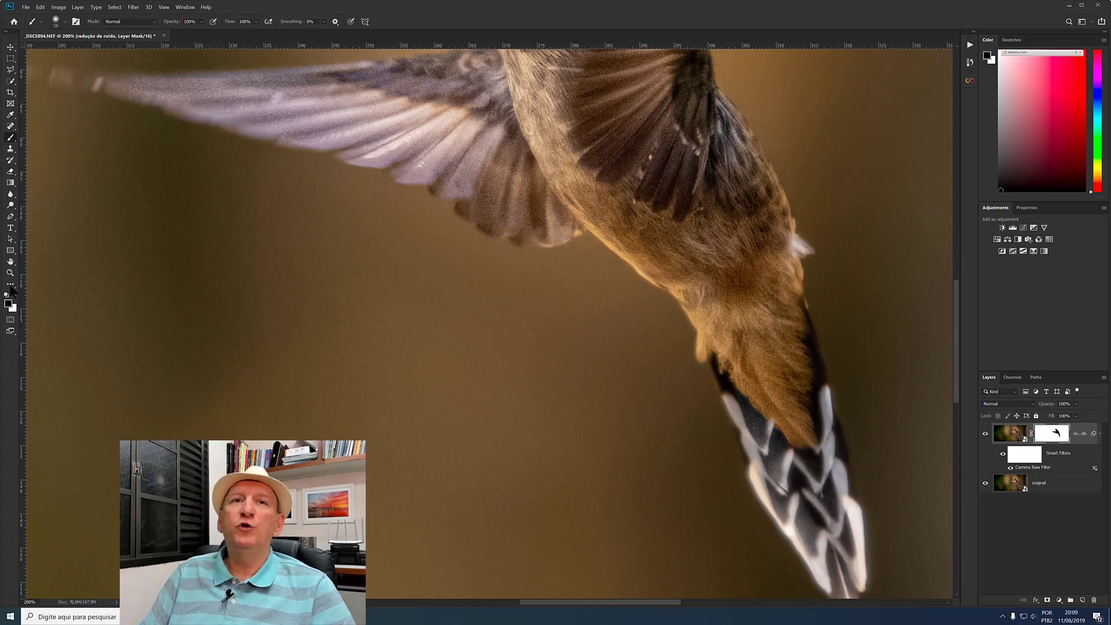
double_click(11, 262)
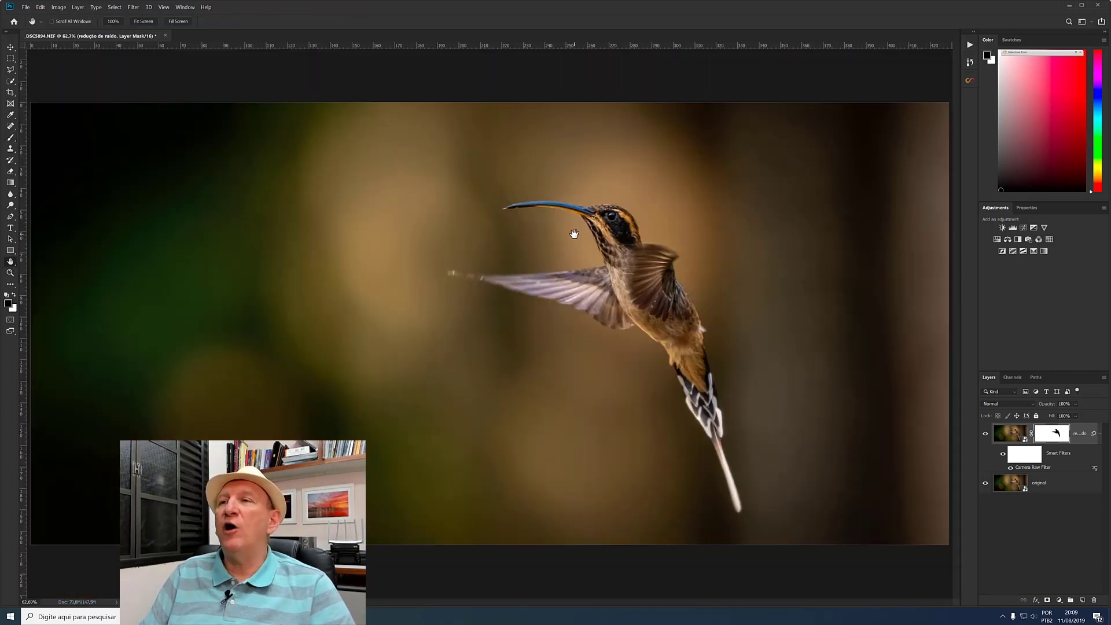
click(10, 272)
click(628, 205)
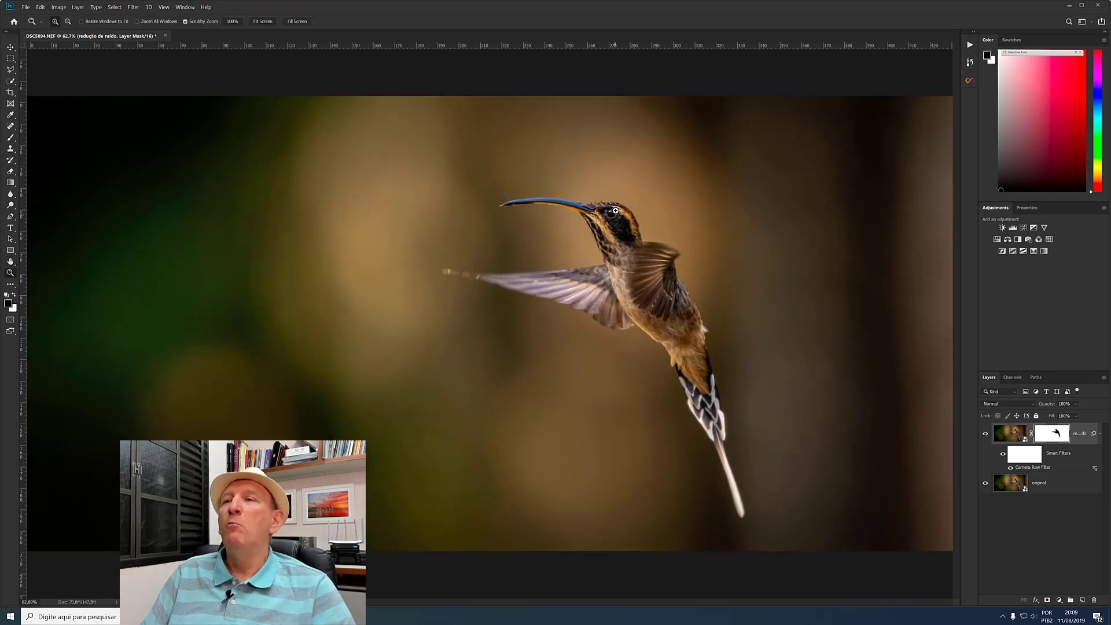
click(622, 208)
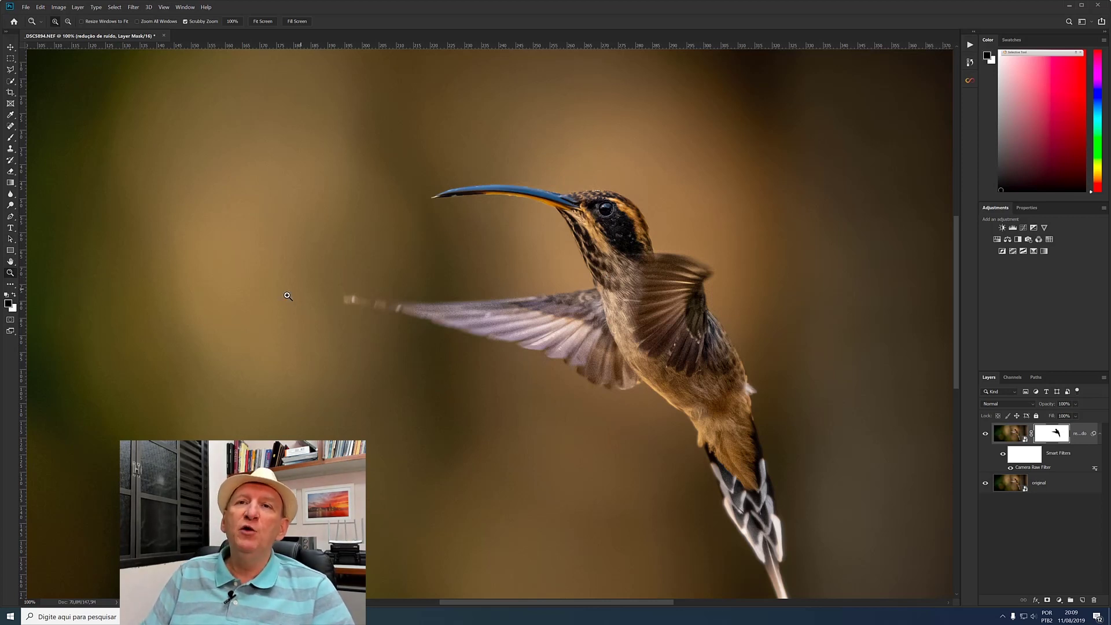
double_click(10, 262)
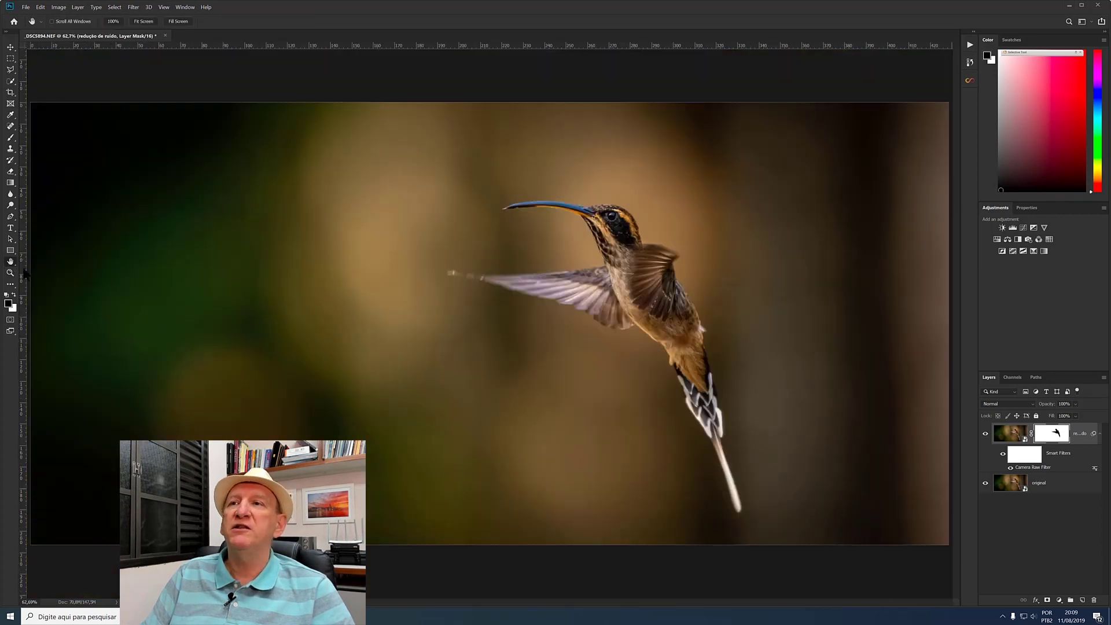